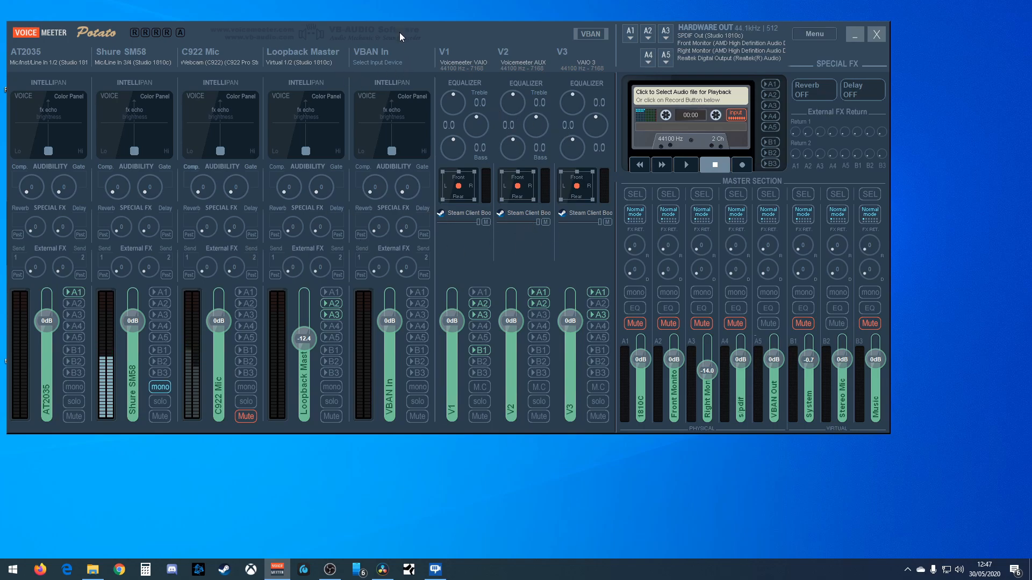
- Switch to OBS, select the VM to OBS scene and open the audio settings
drag(399, 32, 442, 34)
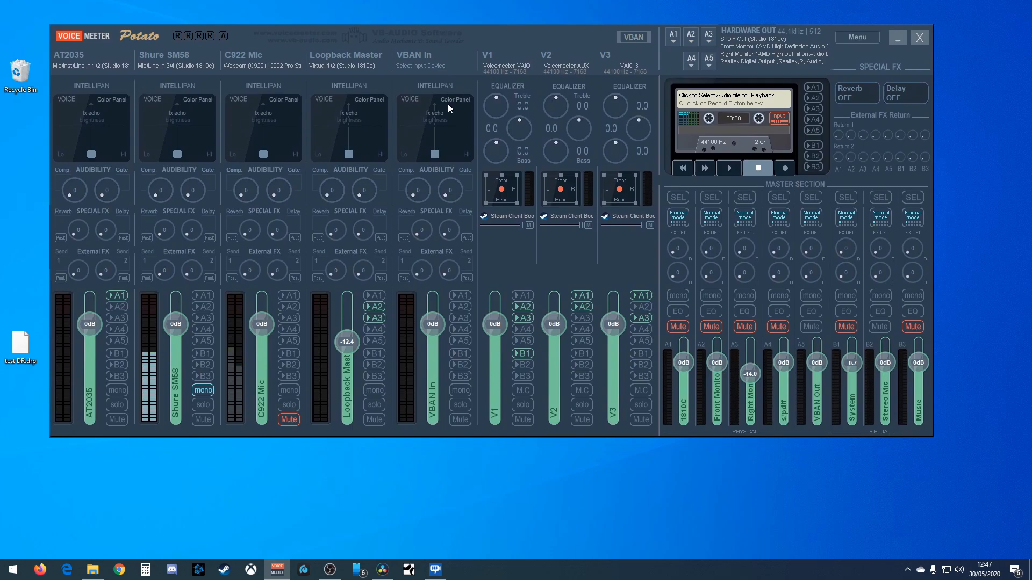
click(330, 569)
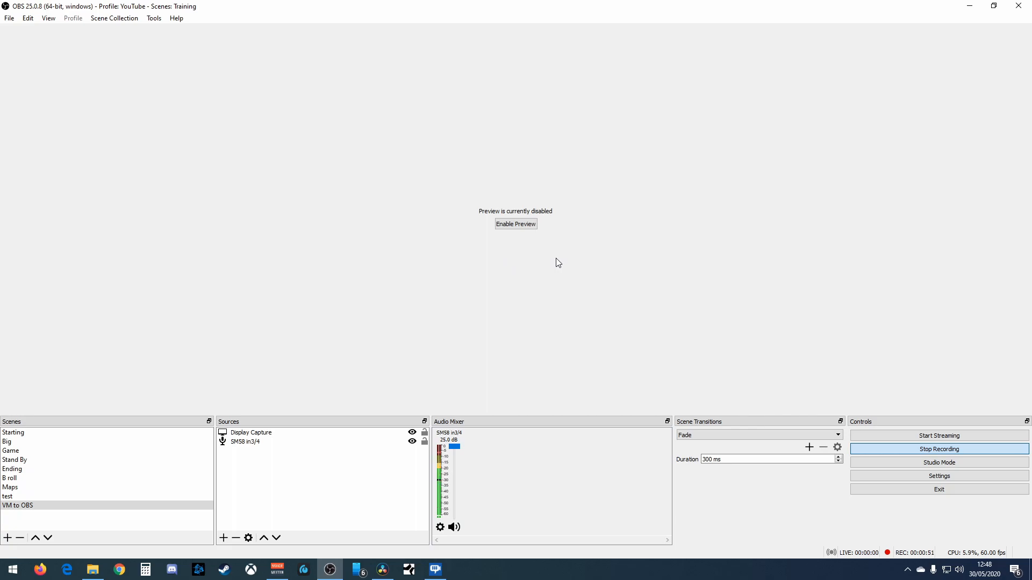
click(28, 507)
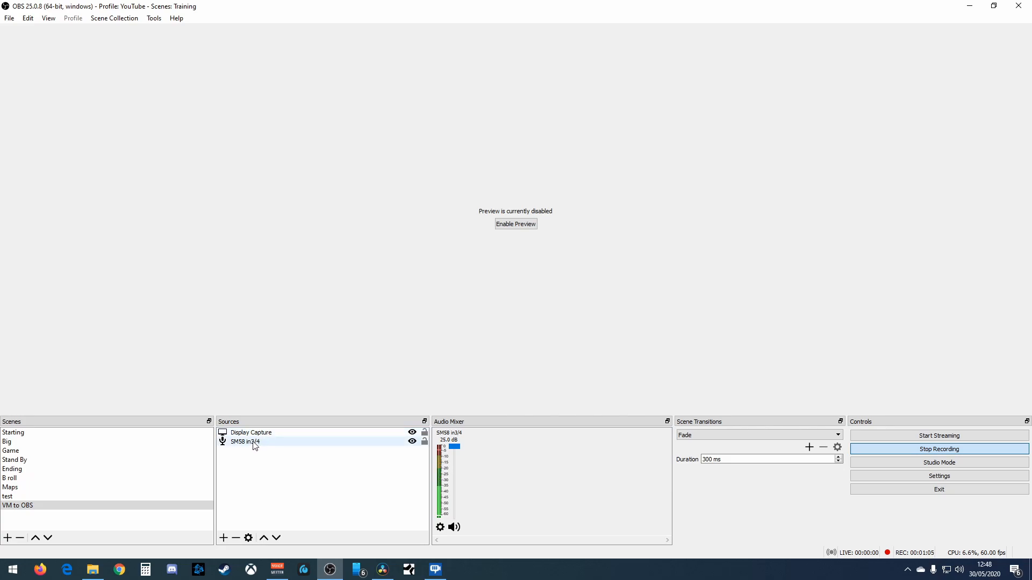
click(914, 477)
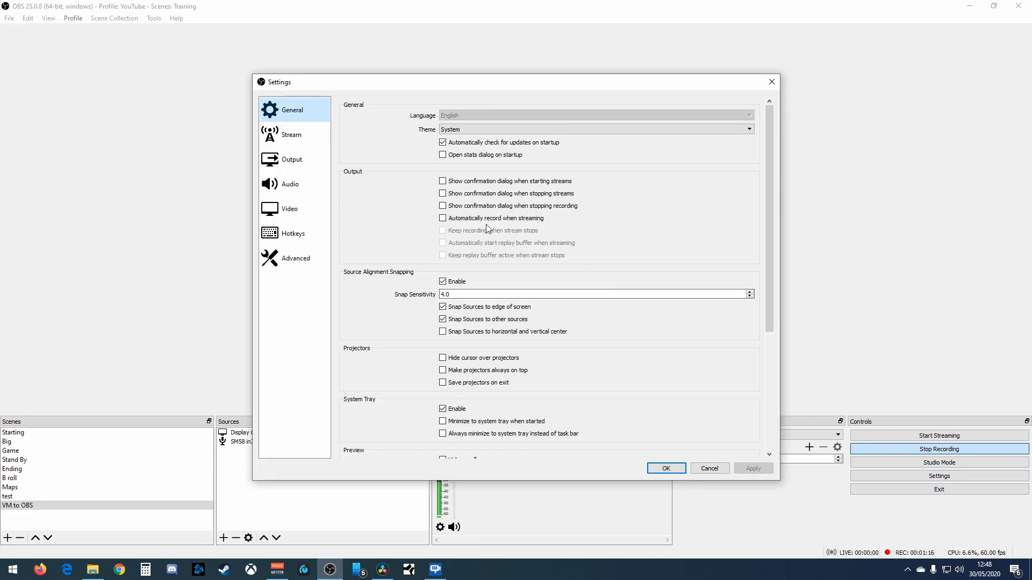
click(298, 185)
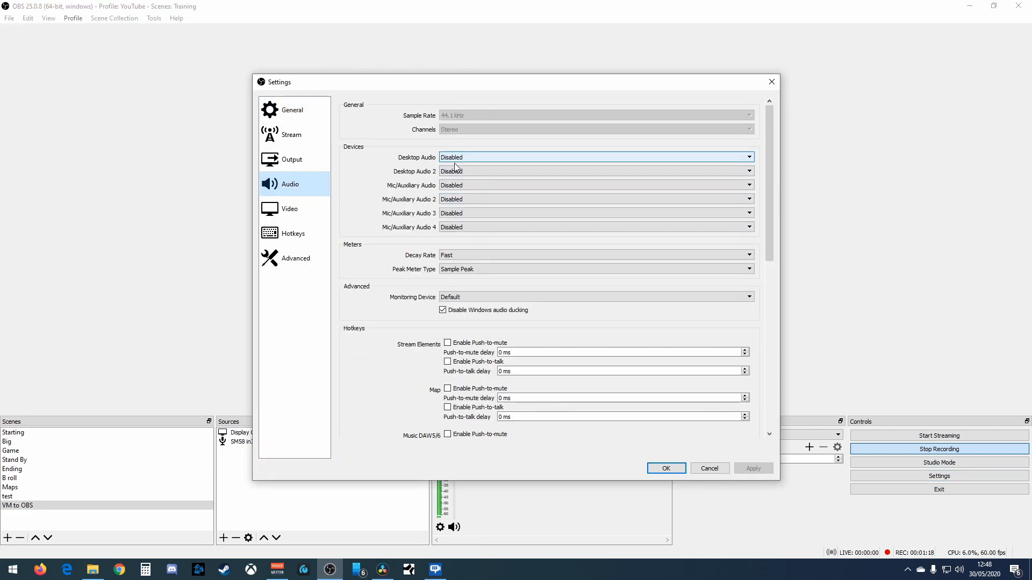
drag(501, 83, 631, 11)
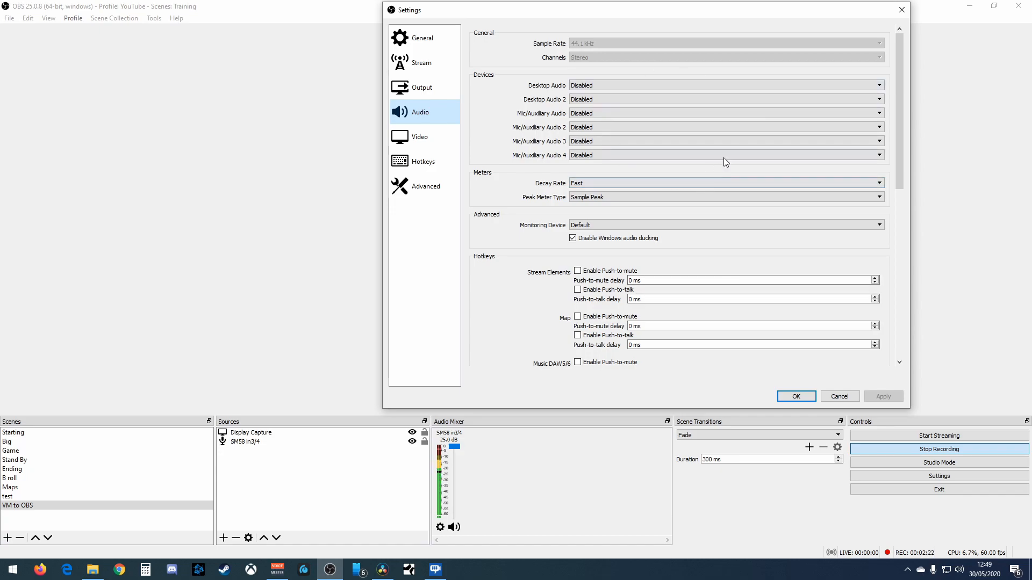
drag(669, 16, 607, 36)
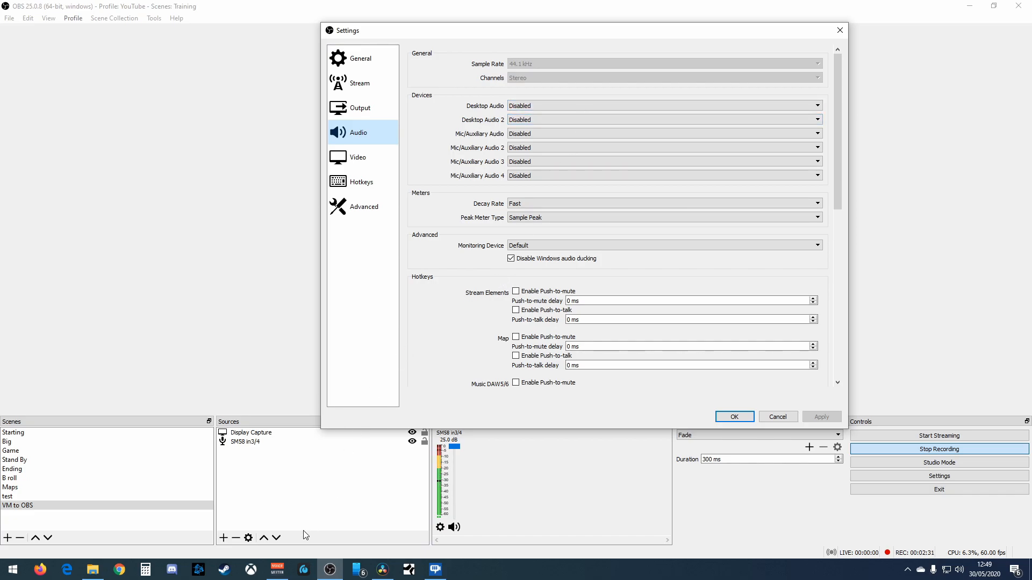
- Switch to Voicemeeter Potato and route Discord only to A1 and Music to A1 and B3
click(283, 573)
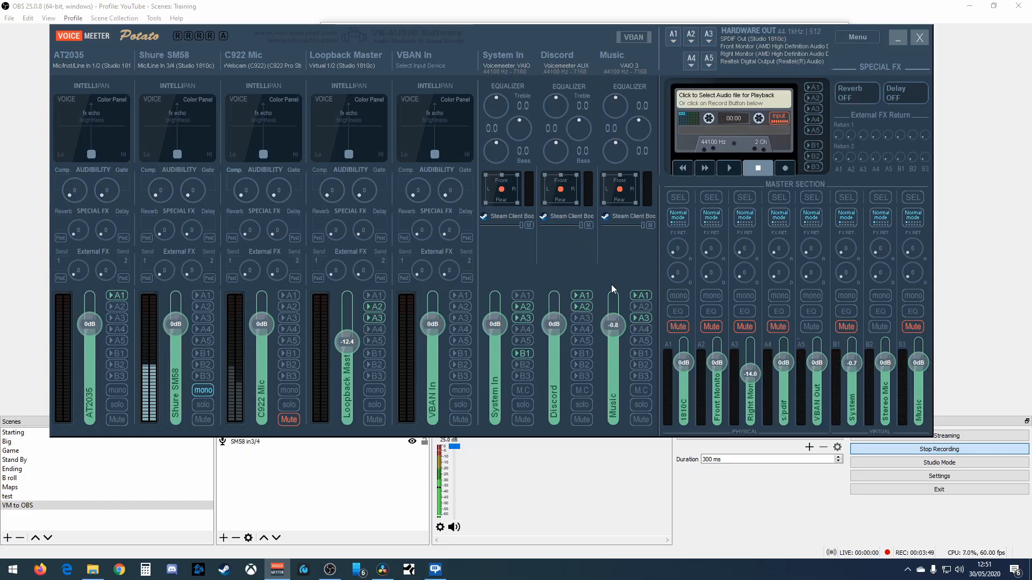
click(585, 307)
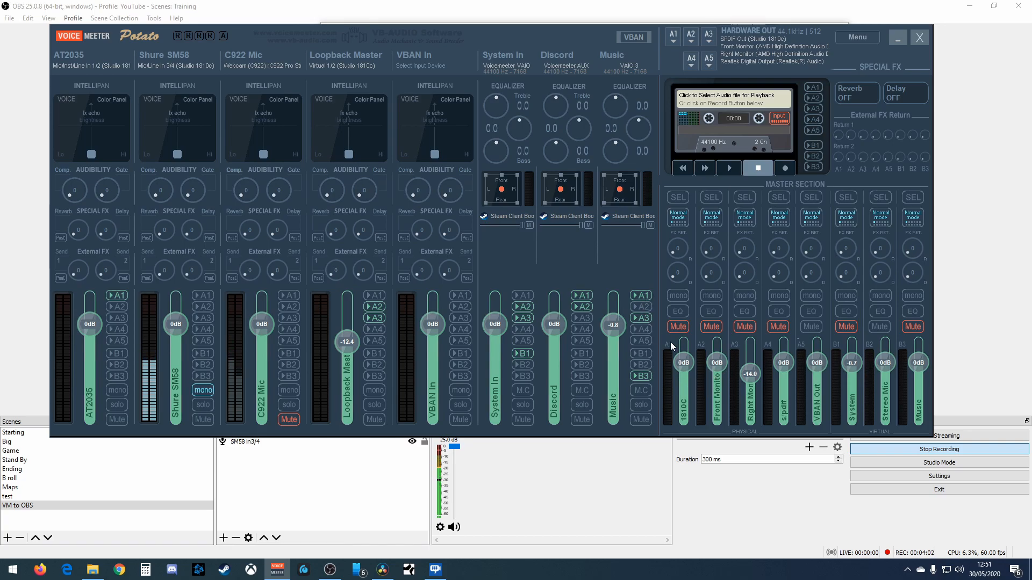
click(586, 304)
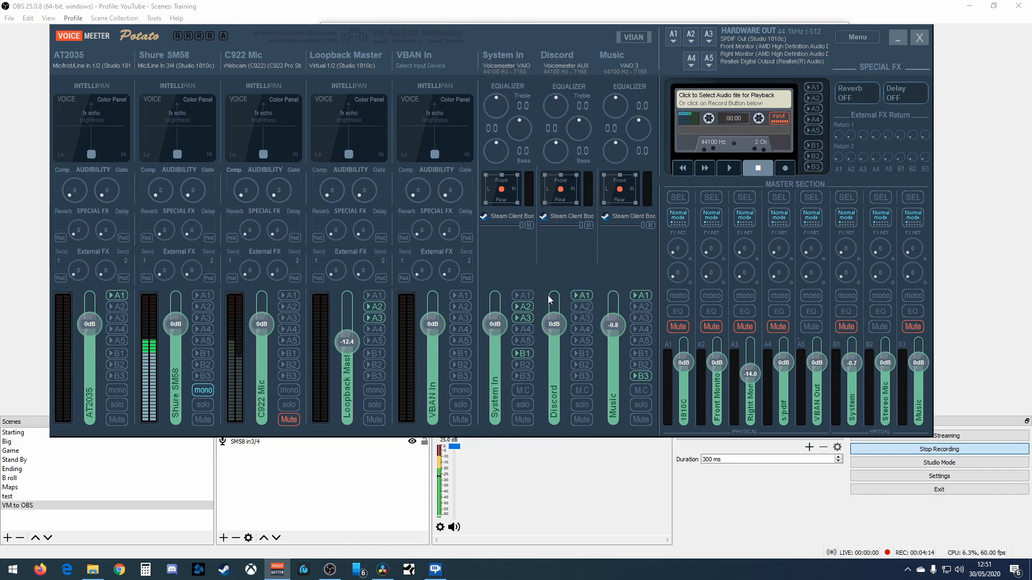
- Route the System In strip only to A1 and B1, removing it from A2 and A3
click(524, 295)
click(524, 306)
click(524, 317)
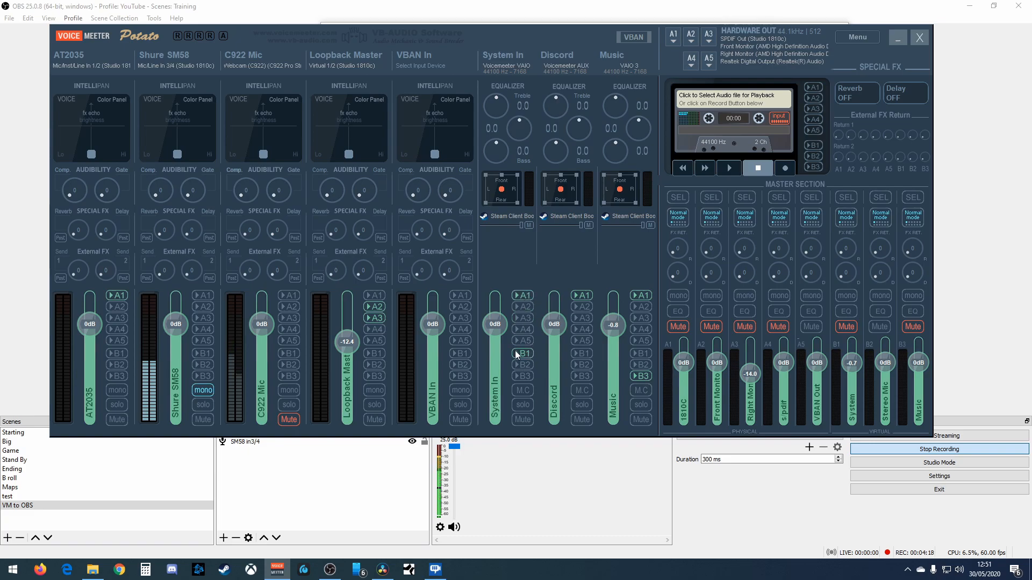
click(520, 354)
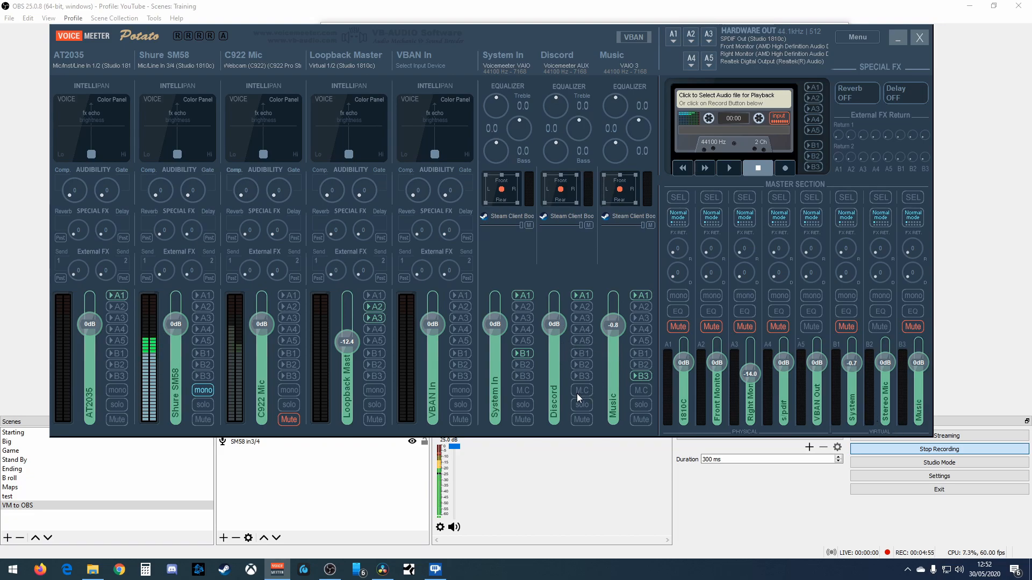
- Route the Shure SM58 microphone to B2, mute the Stereo Mic output bus and return to the OBS audio settings
click(206, 365)
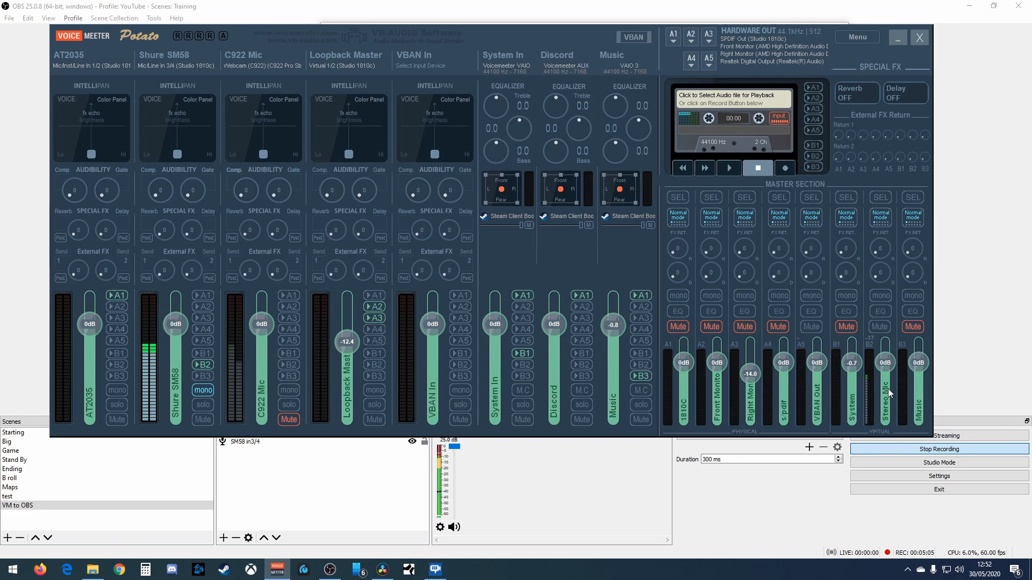
click(879, 327)
click(895, 39)
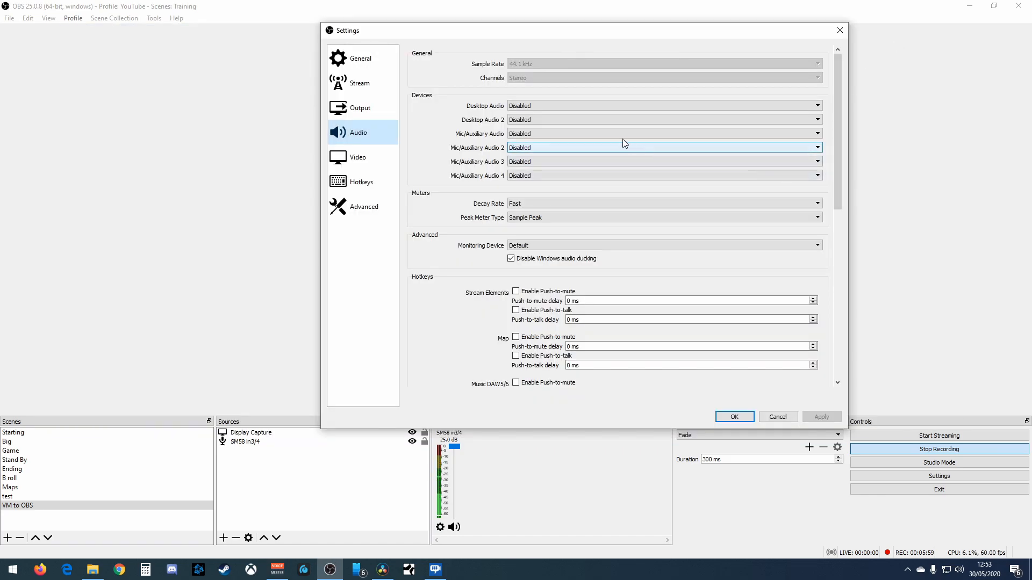
- Compare the Desktop Audio device choices in OBS with the virtual inputs and outputs in Voicemeeter
click(547, 106)
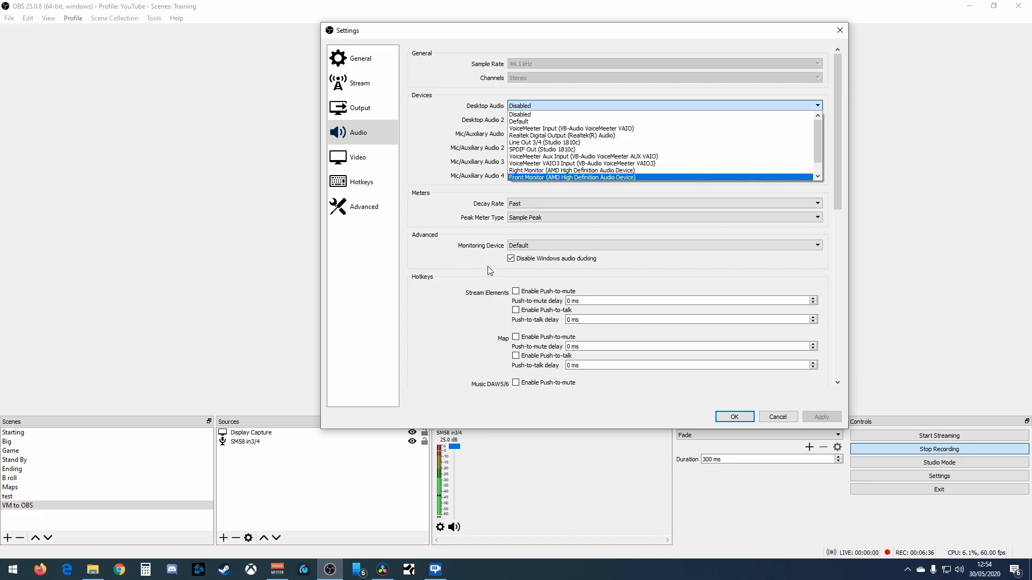
click(276, 568)
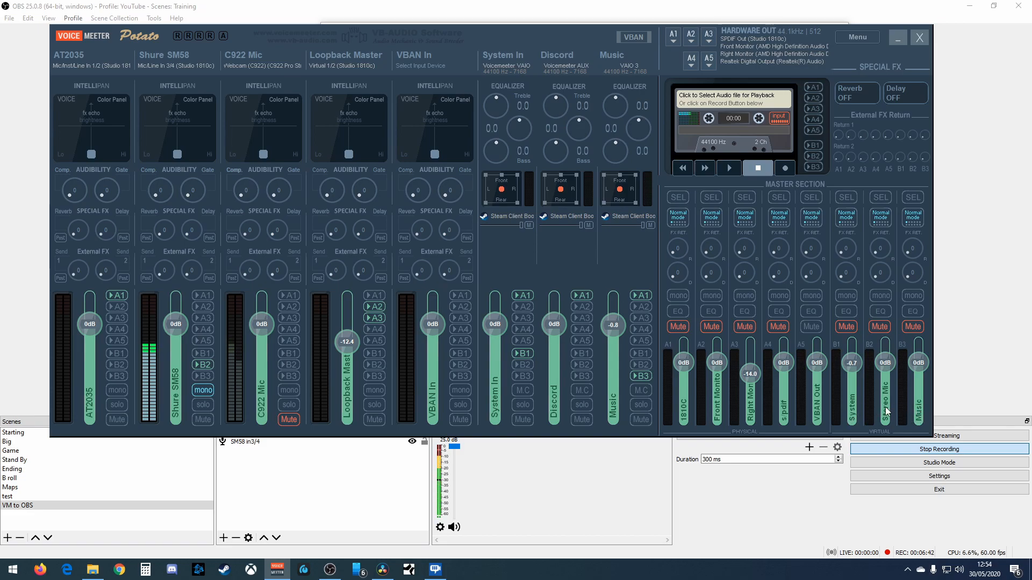
click(898, 39)
click(554, 105)
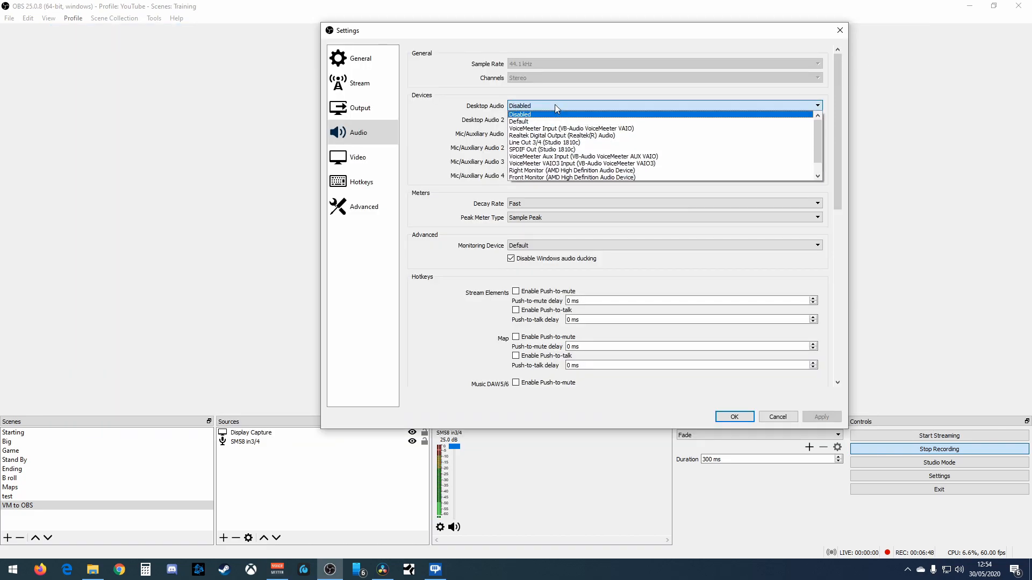
click(555, 104)
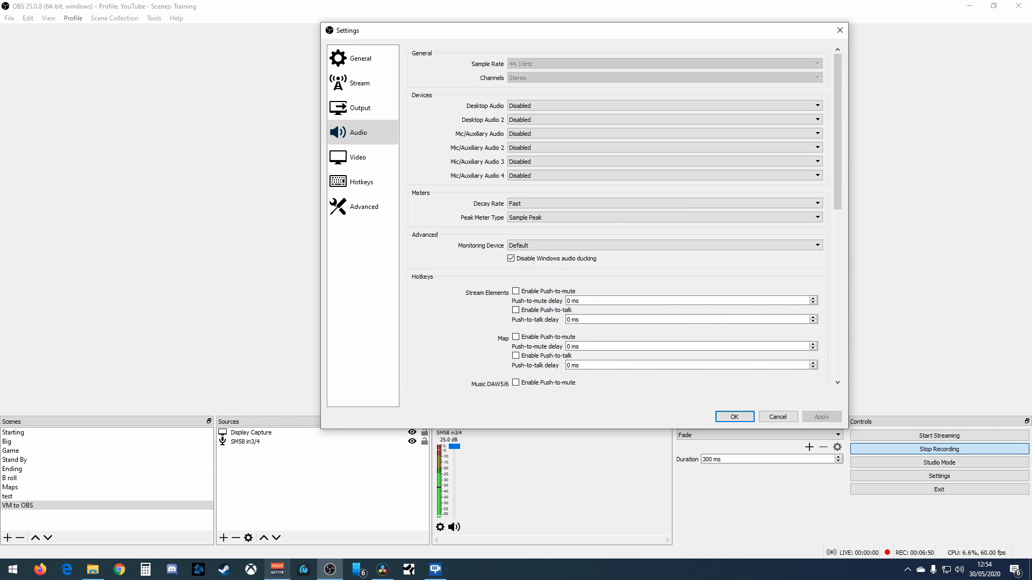
click(278, 569)
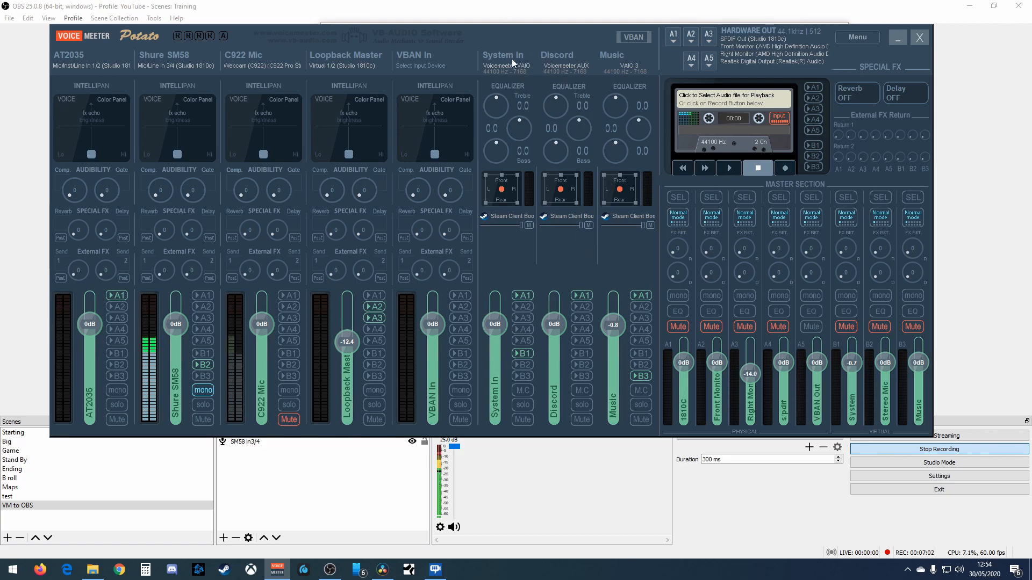
drag(527, 31, 529, 75)
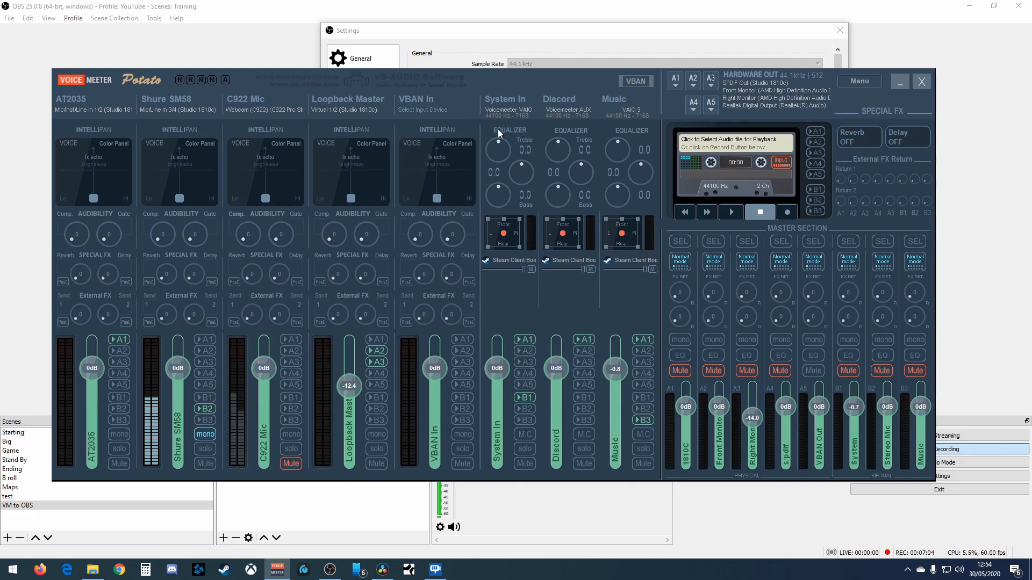
click(548, 54)
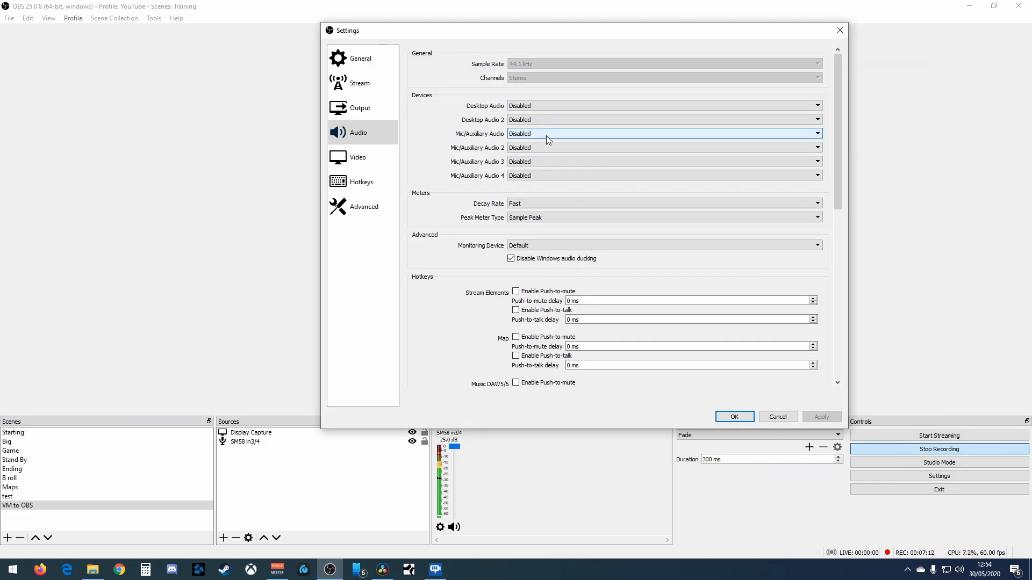
- Set Mic/Auxiliary Audio to VoiceMeeter Output, Mic/Auxiliary Audio 2 to VoiceMeeter Aux Output and Mic/Auxiliary Audio 3 to VoiceMeeter VAIO3 Output
click(547, 135)
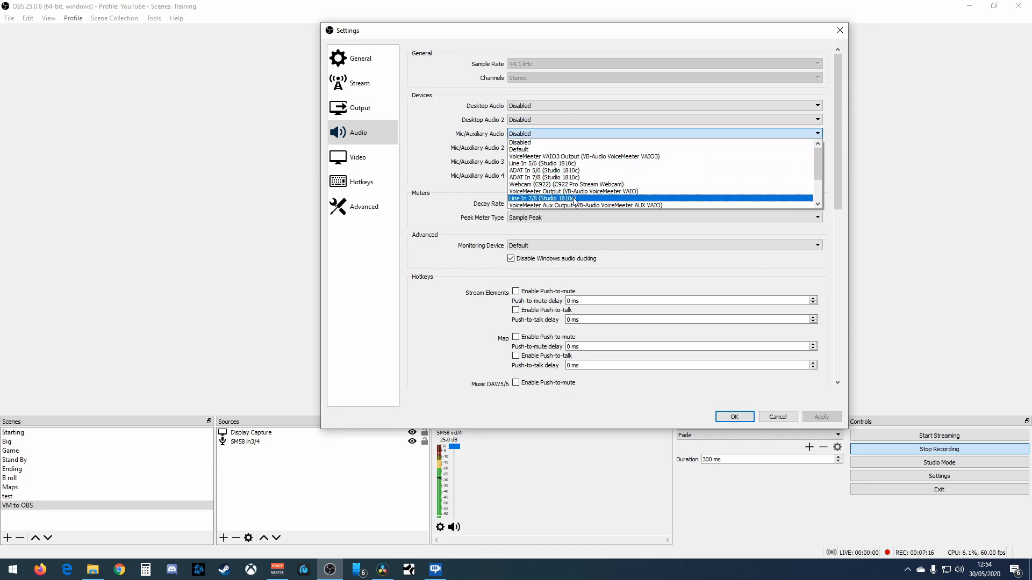
click(535, 191)
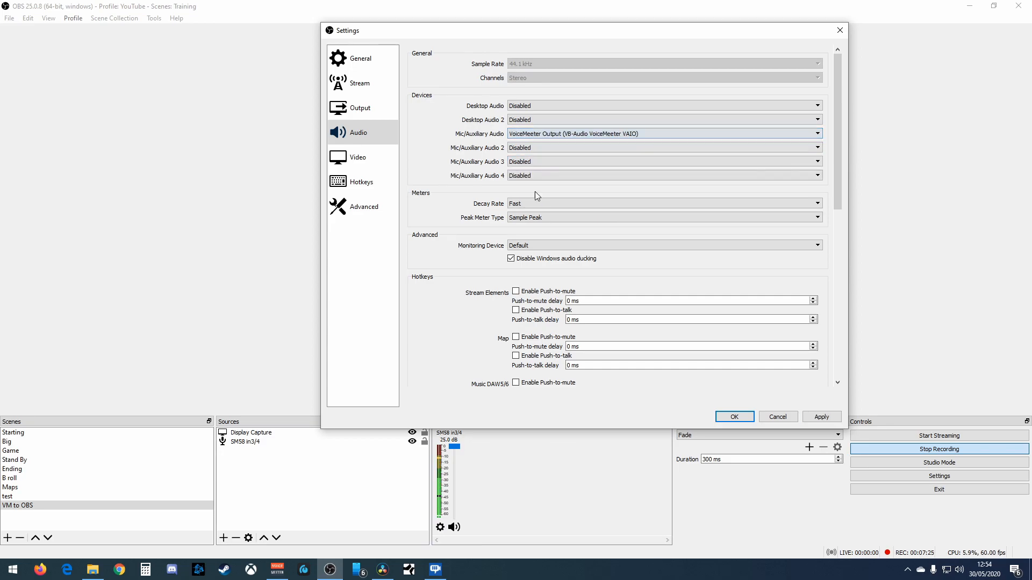
click(530, 149)
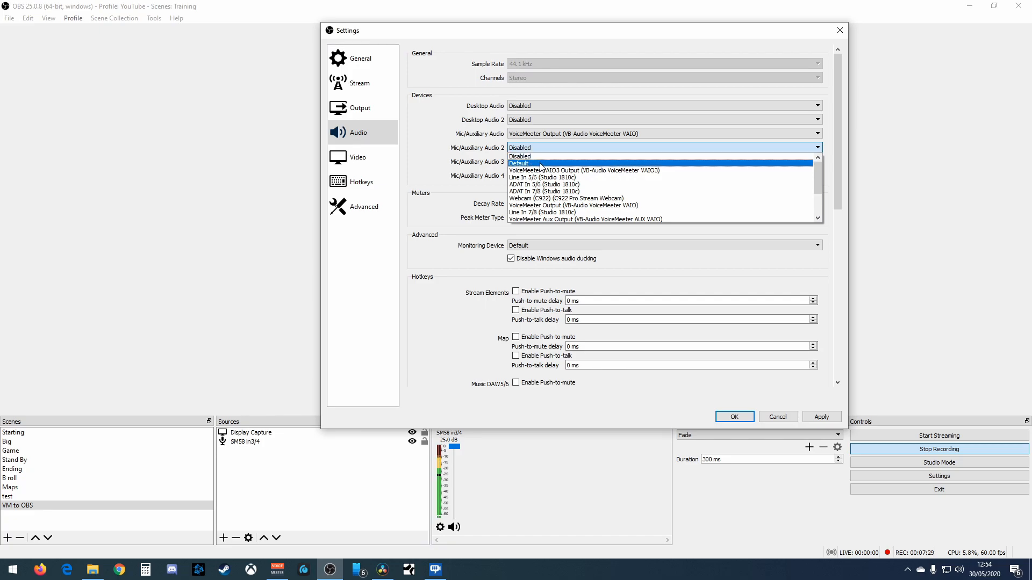
click(556, 220)
click(540, 163)
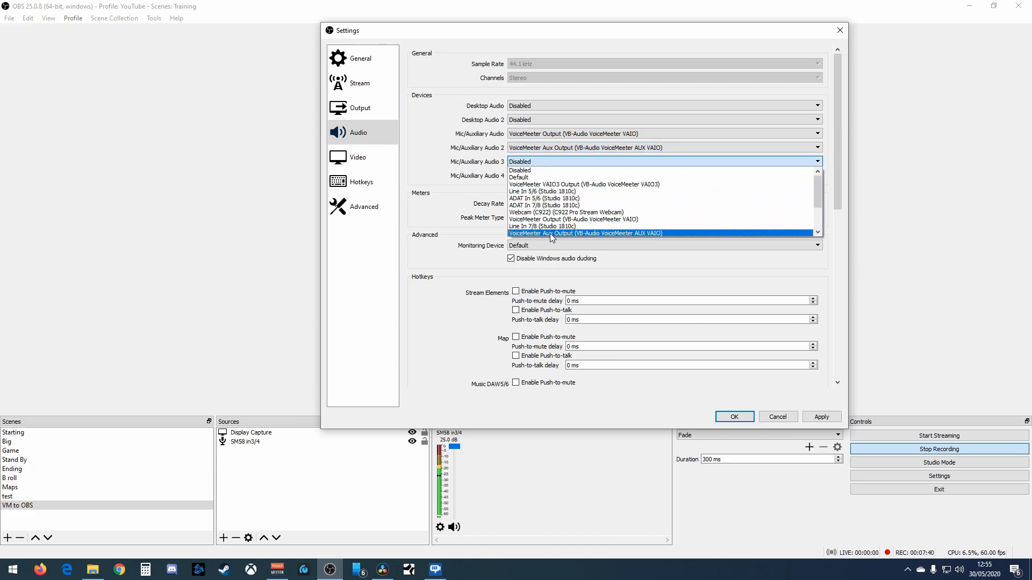
click(562, 184)
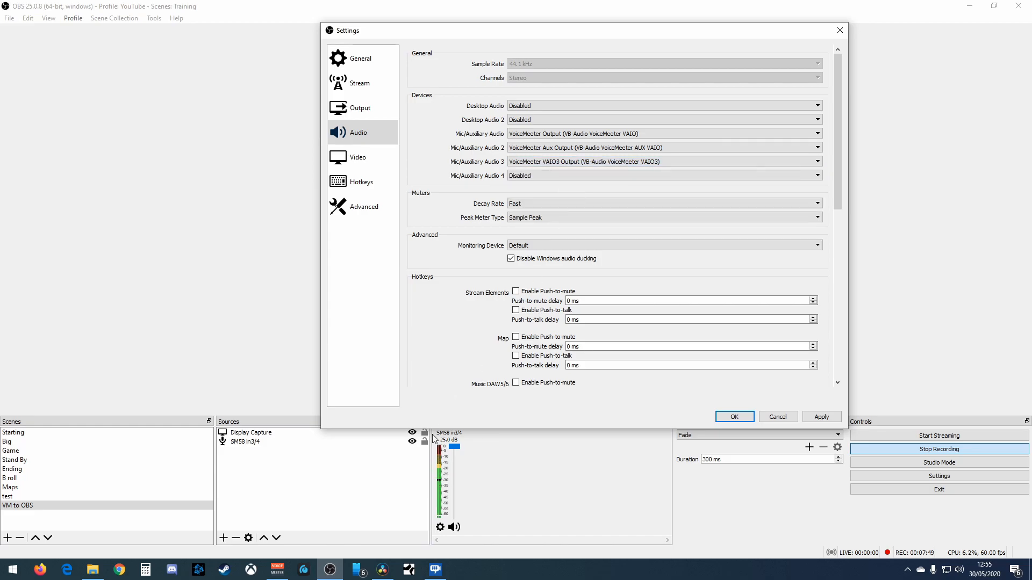
- Switch to Voicemeeter and lower the System In fader to about -5.4 dB and the Discord fader to about -1.2 dB
click(277, 569)
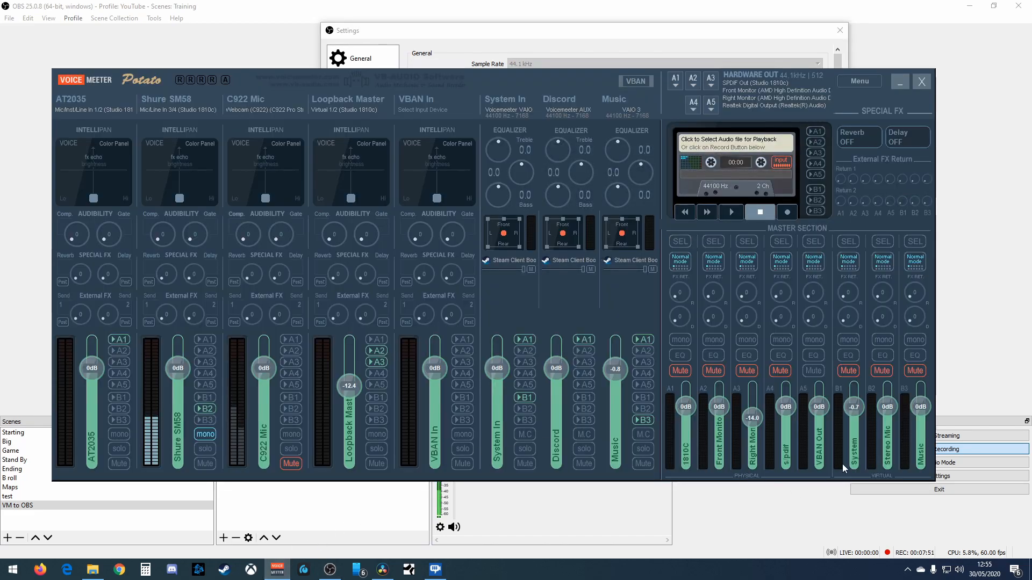
drag(759, 80, 272, 15)
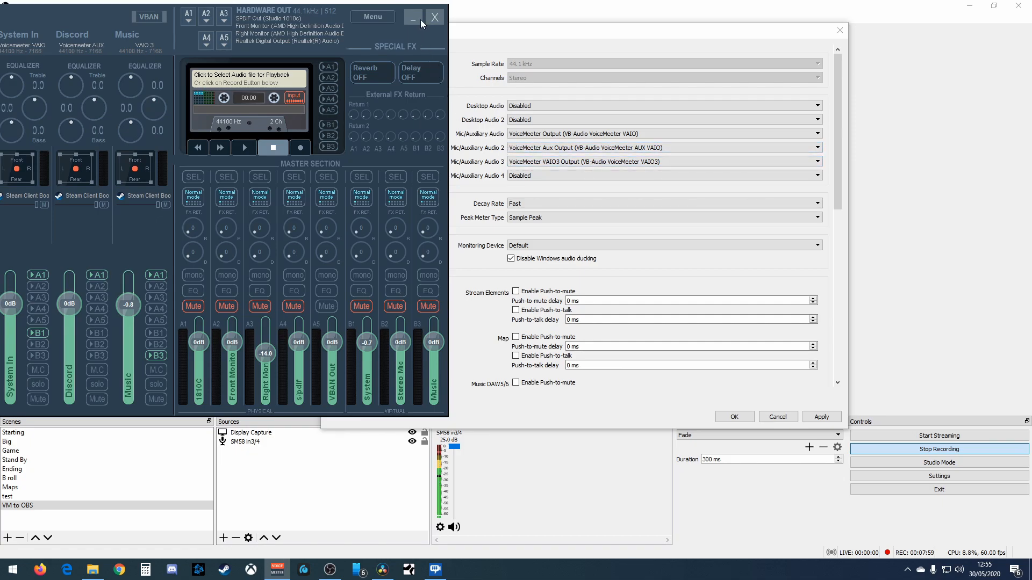
drag(326, 15, 810, 31)
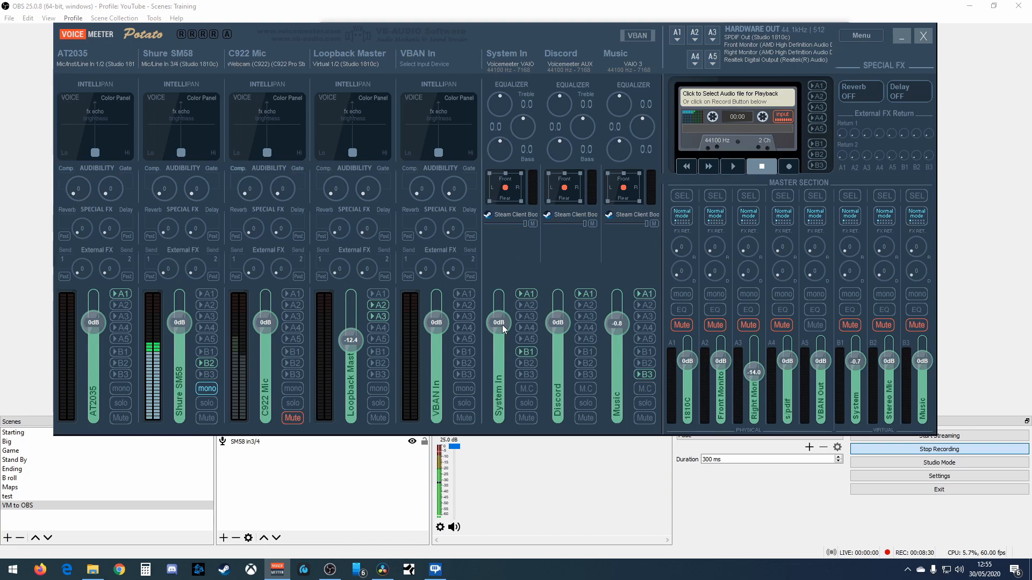
drag(501, 325, 501, 341)
drag(558, 322, 559, 323)
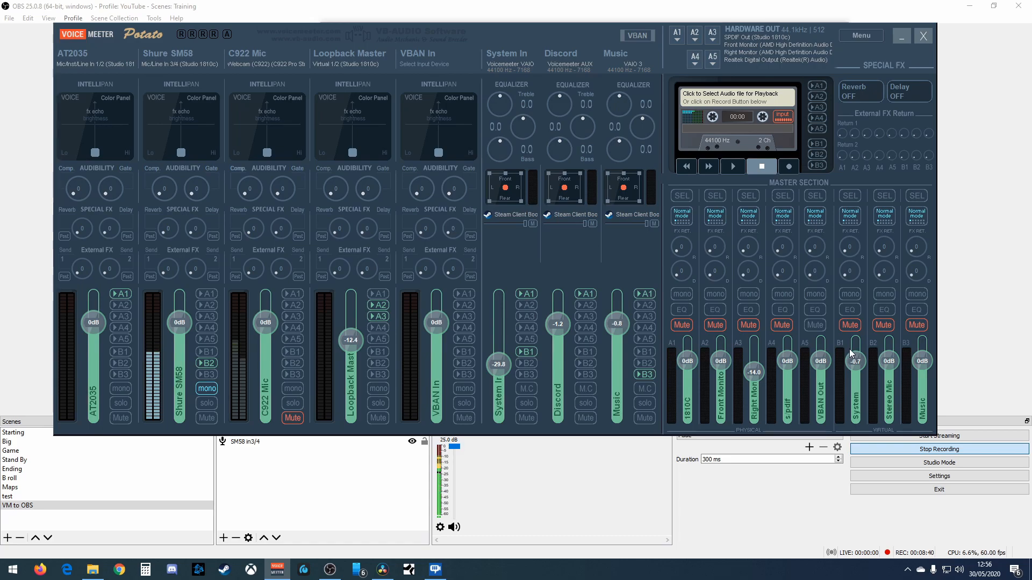
drag(500, 376, 502, 341)
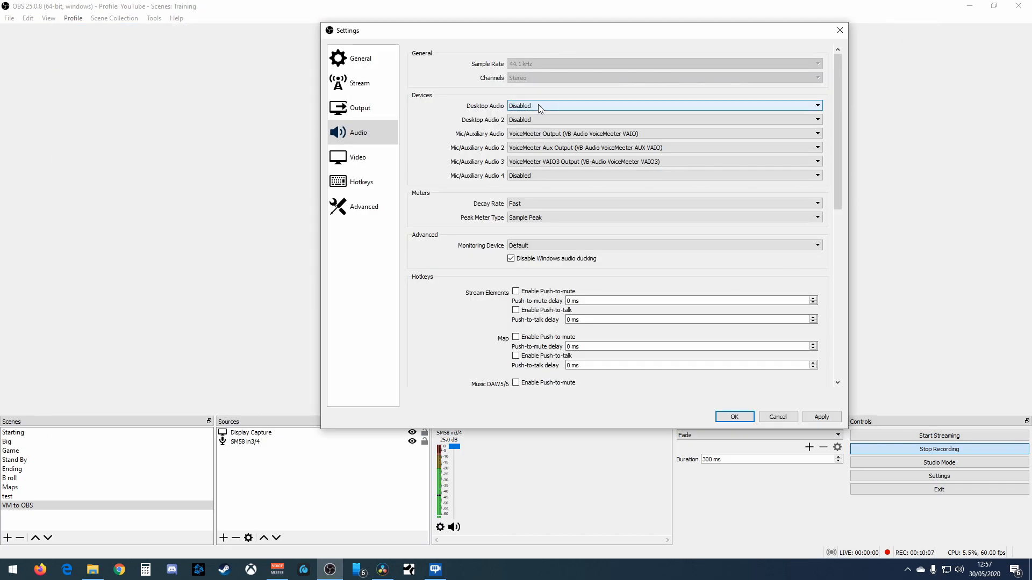
- Set Desktop Audio in OBS to VoiceMeeter Aux Input (VB-Audio VoiceMeeter AUX VAIO), then reposition the Voicemeeter window beneath that setting
click(538, 107)
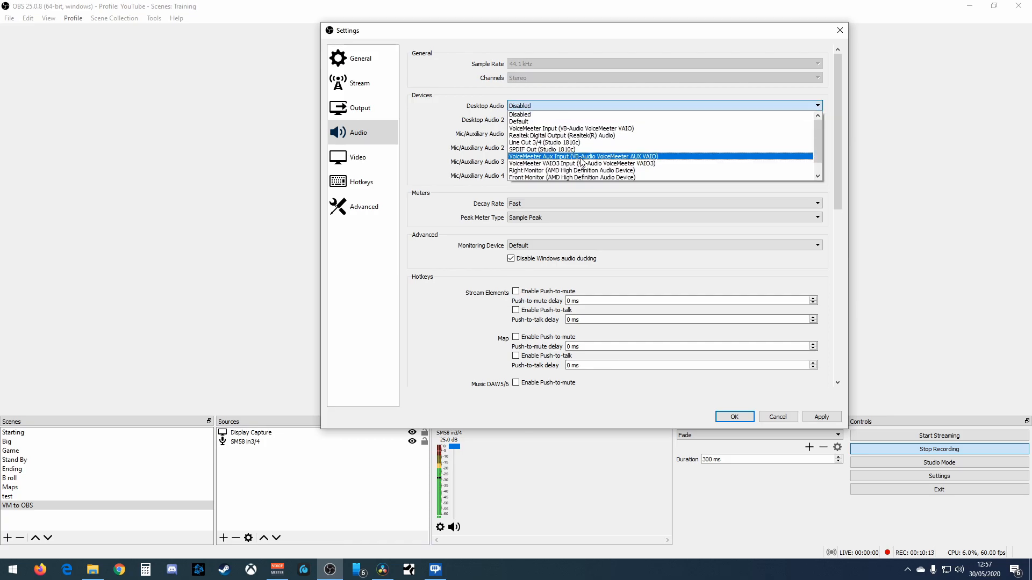
click(581, 157)
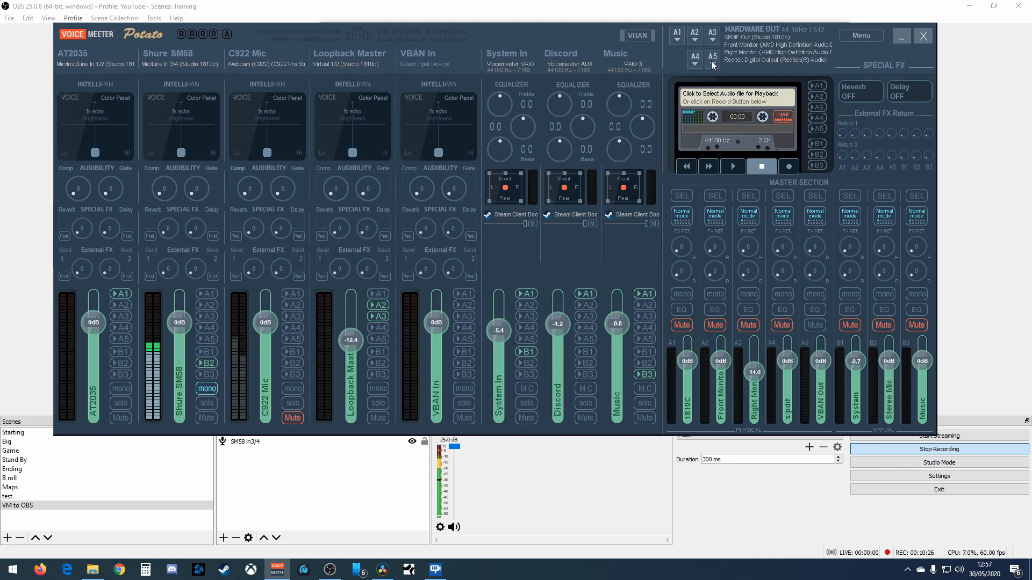
drag(787, 32, 753, 143)
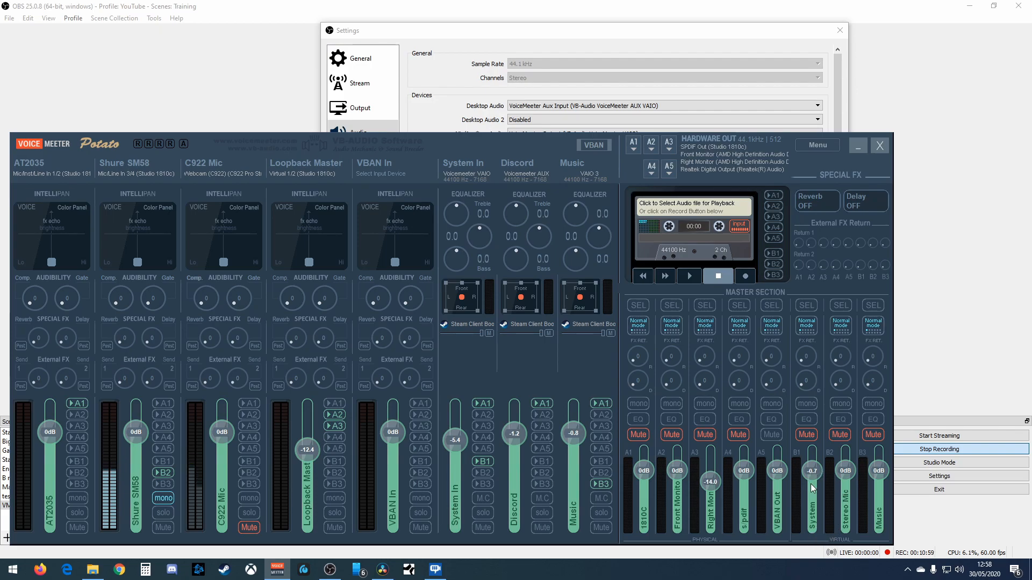
drag(537, 134, 611, 123)
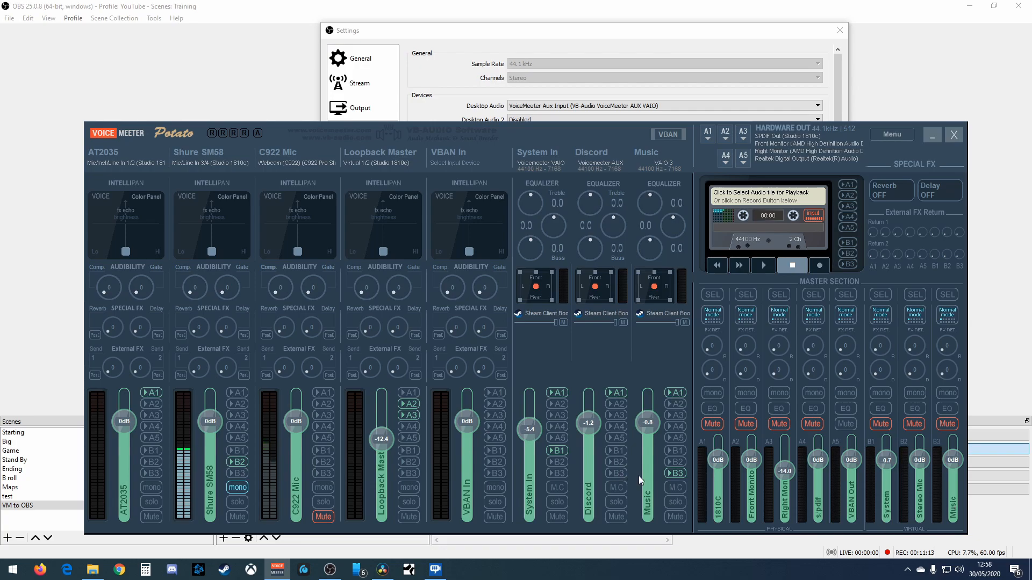
- Reposition the Voicemeeter window and confirm the audio device assignments in the OBS settings
drag(602, 132, 559, 115)
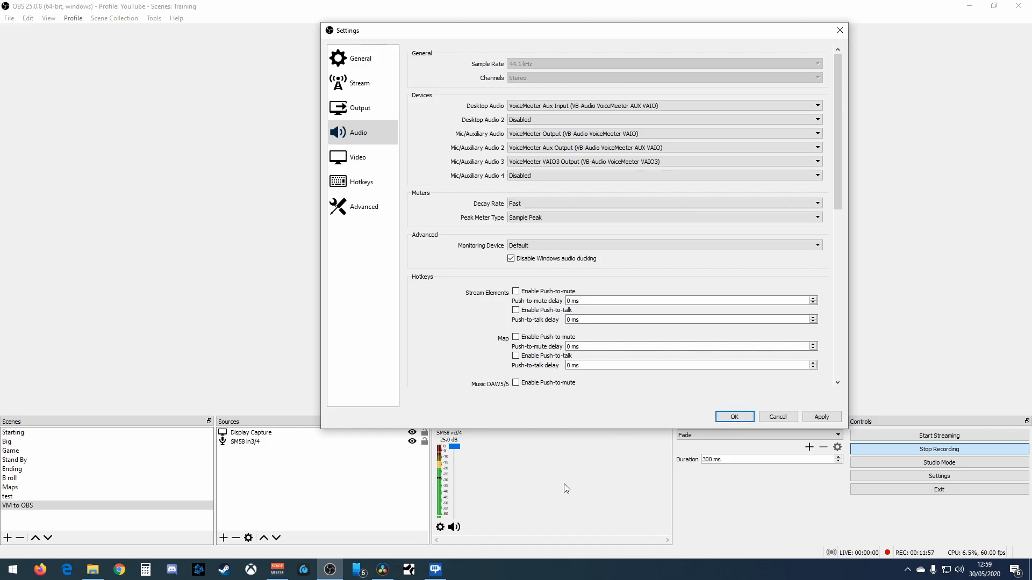
click(734, 417)
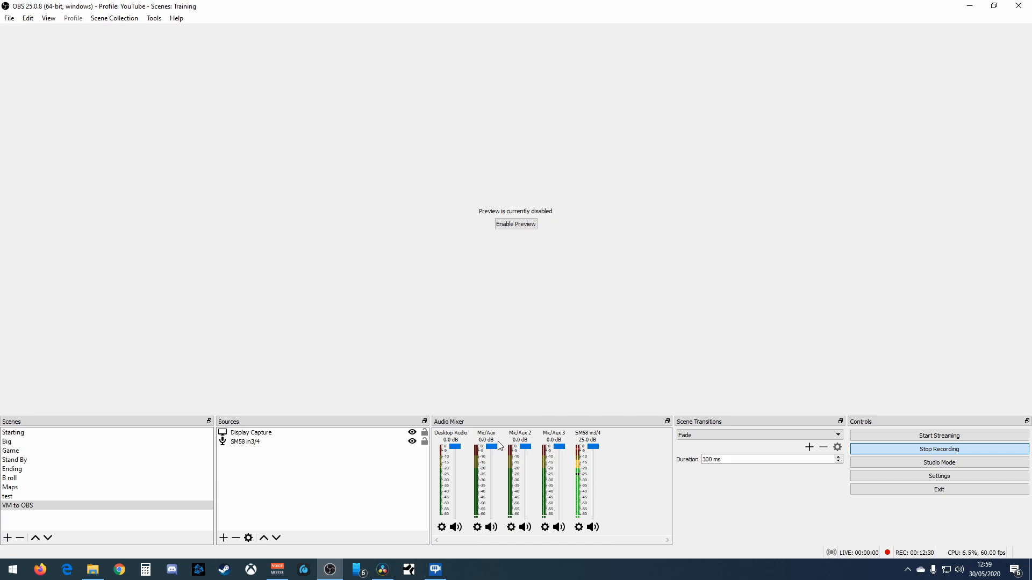
- Rename the Desktop Audio mixer source to Discord and the Mic/Aux source to System
right_click(451, 437)
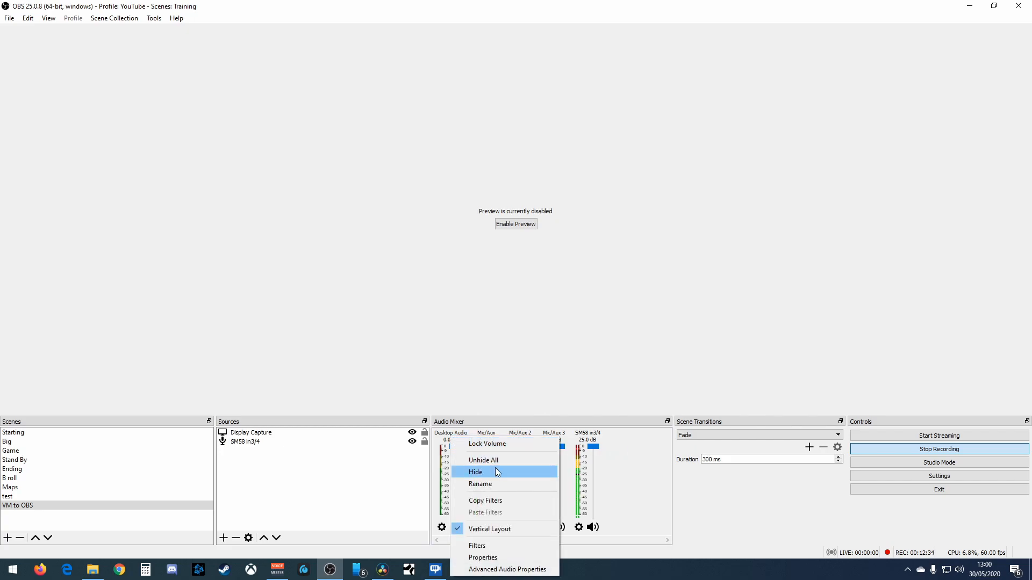
click(495, 484)
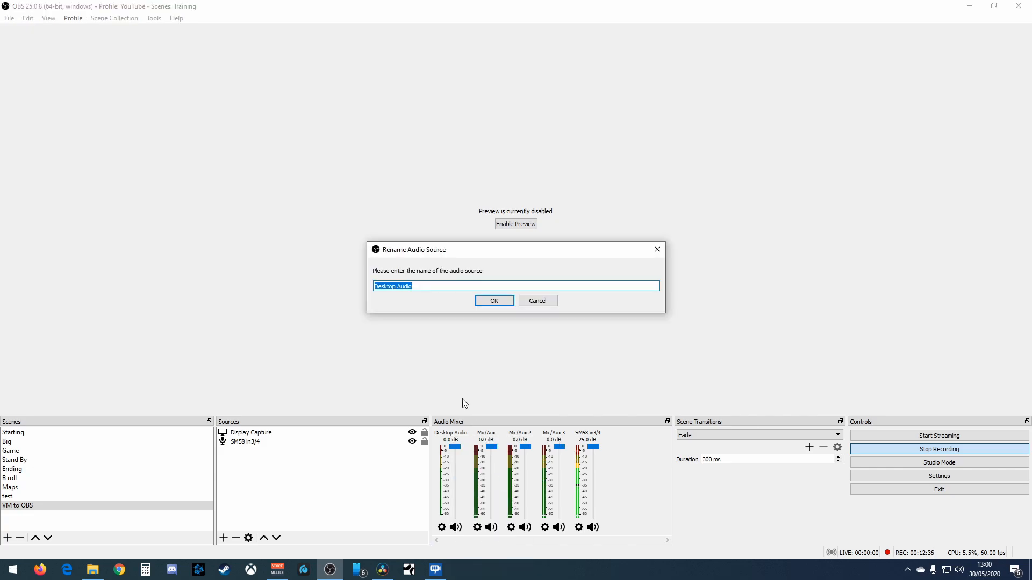
text(Discord)
click(498, 305)
right_click(481, 436)
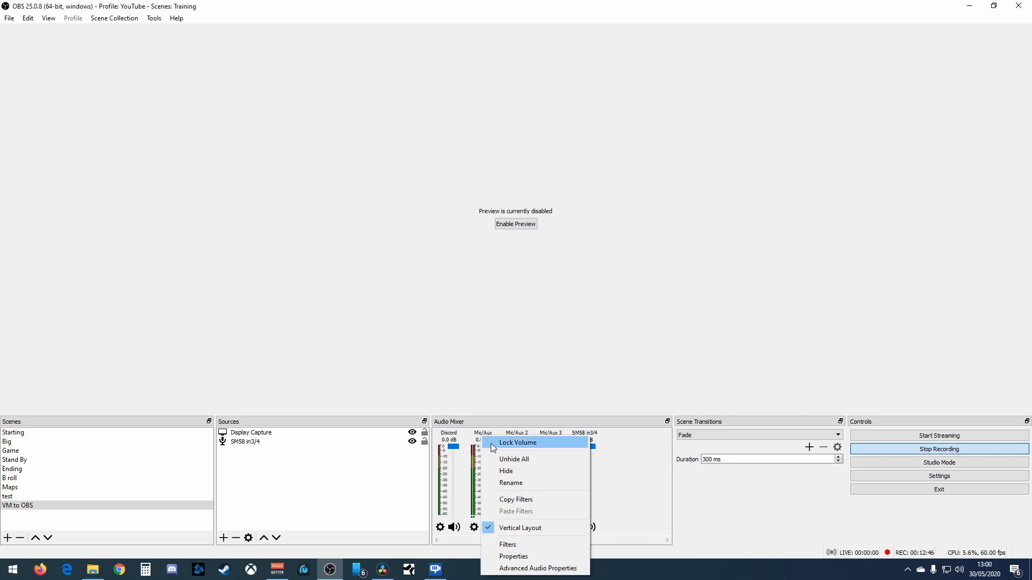
click(511, 482)
text(Sy)
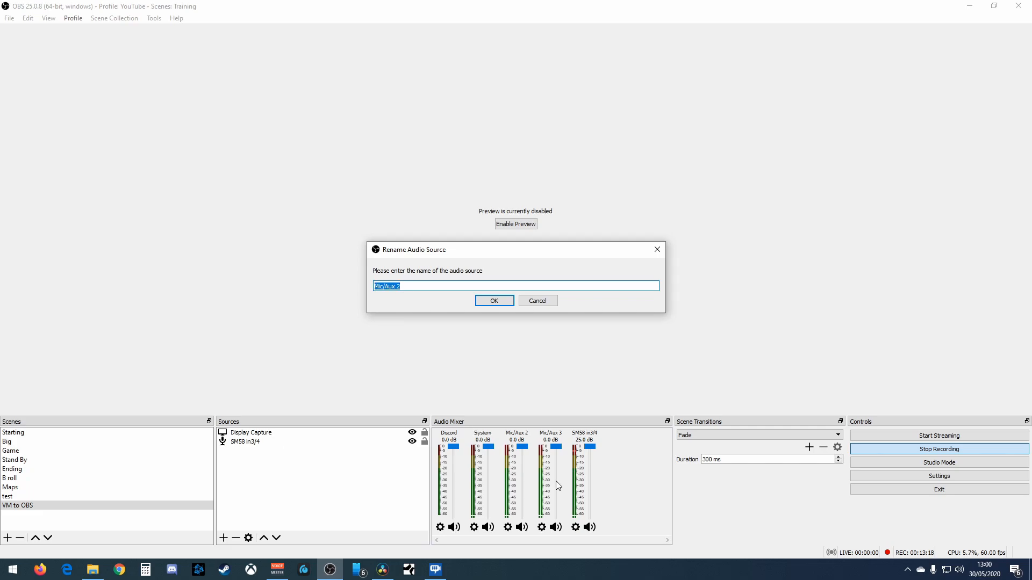
- Rename the Mic/Aux 2 mixer source to Mic and the Mic/Aux 3 source to Music
text(Mic)
key(Return)
double_click(555, 436)
text(Music)
click(500, 302)
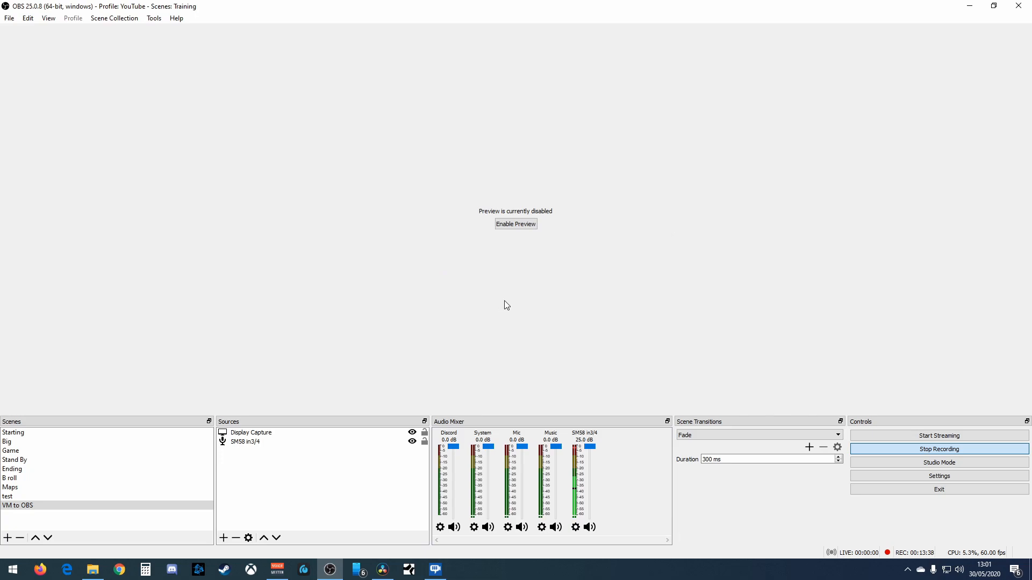
- Check the renamed mixer sources against the device assignments in the audio settings
click(299, 189)
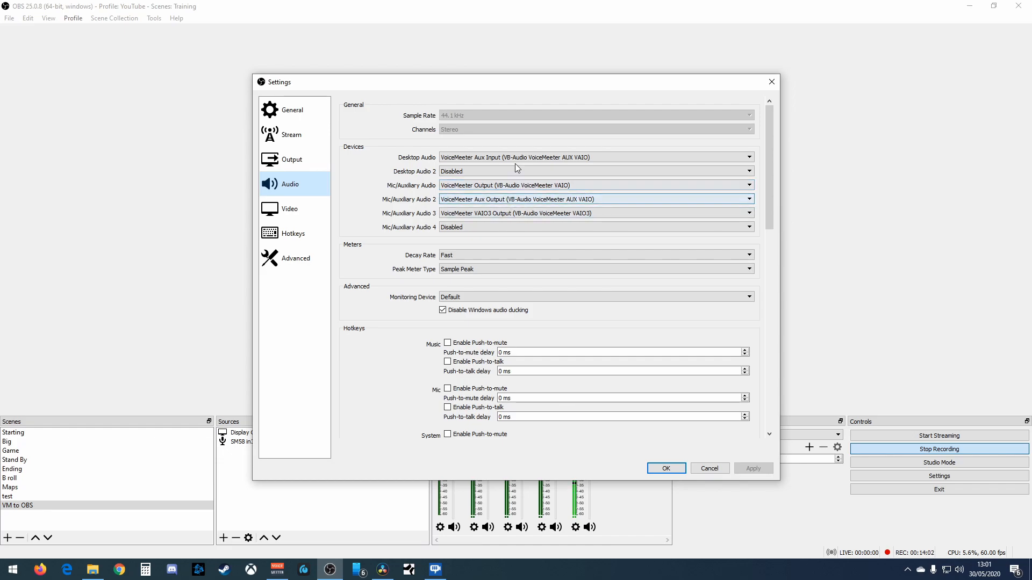
click(666, 468)
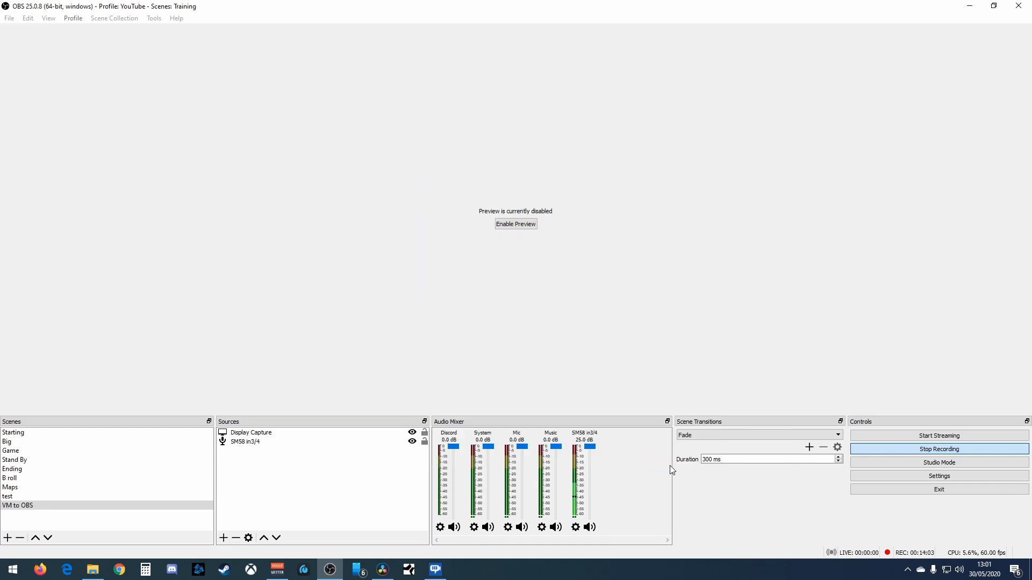
- Try the audio mixer in horizontal layout, then return it to vertical layout
right_click(627, 473)
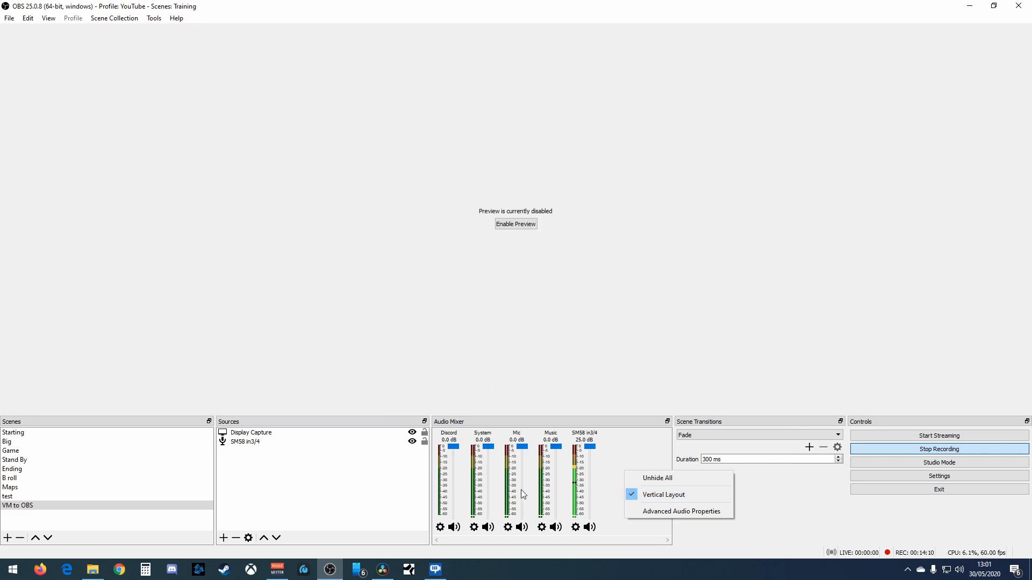
click(634, 495)
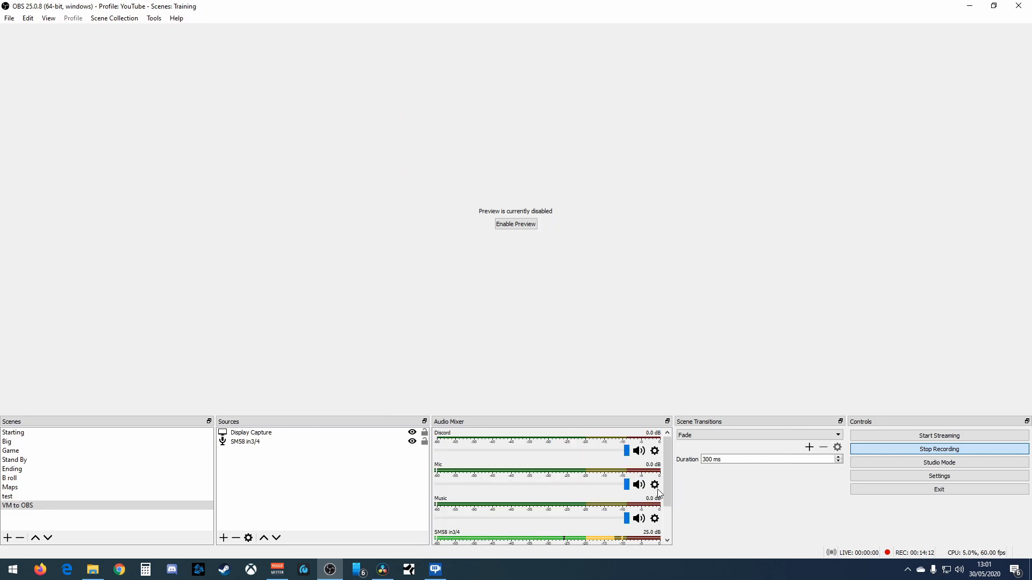
mouse_move(669, 478)
mouse_down()
mouse_move(671, 529)
mouse_move(672, 469)
mouse_up()
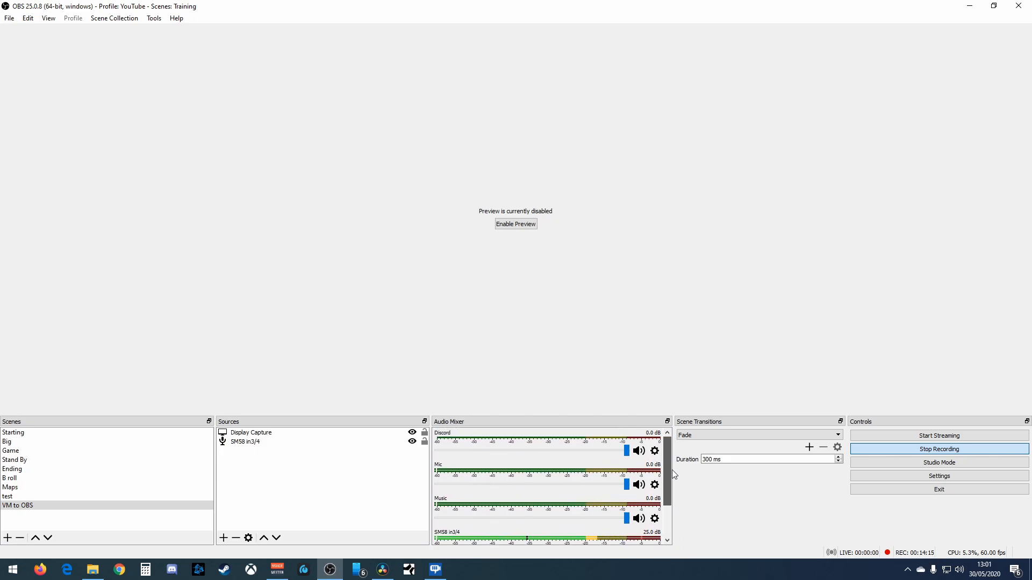
right_click(570, 491)
click(602, 446)
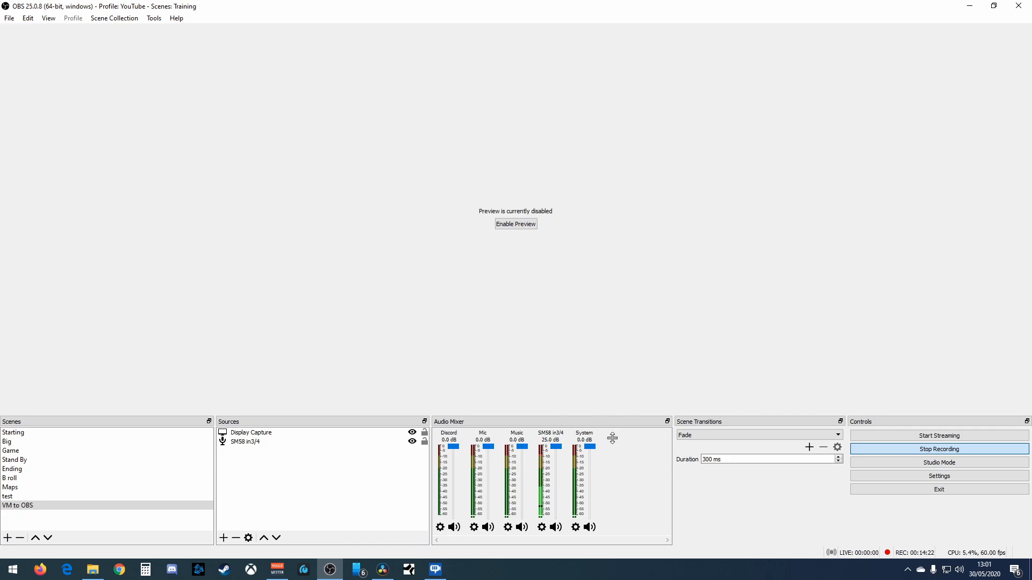
- Try a taller audio mixer in horizontal layout, then restore the vertical layout and the original dock height
drag(611, 430, 613, 468)
right_click(622, 465)
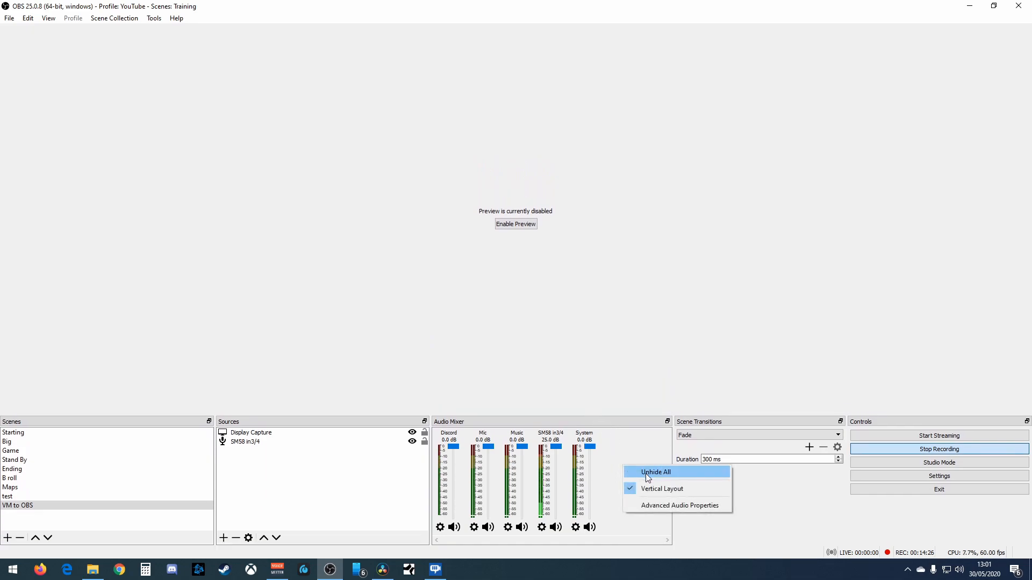
click(650, 490)
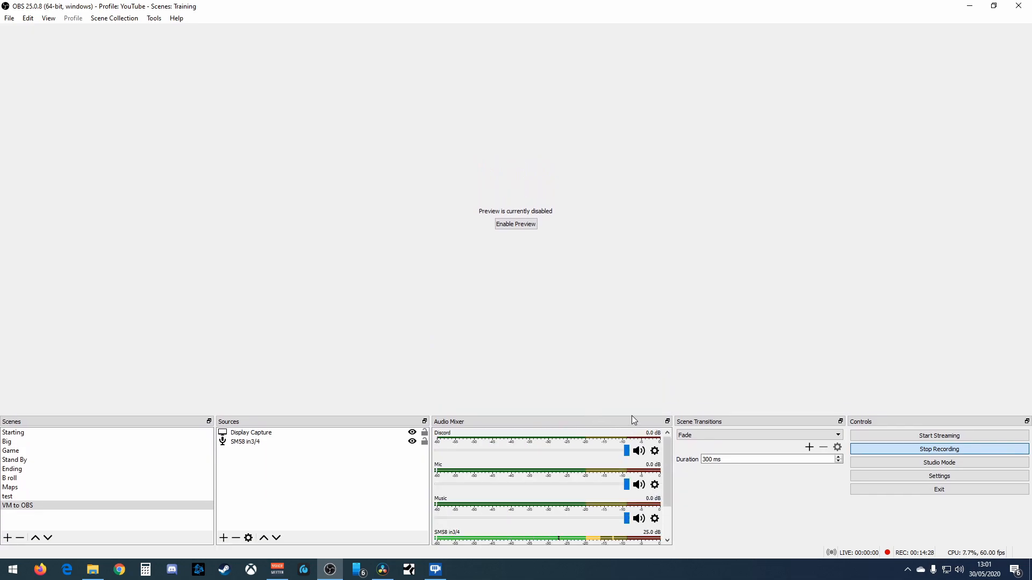
mouse_move(636, 415)
mouse_down()
mouse_move(638, 457)
mouse_move(623, 403)
mouse_up()
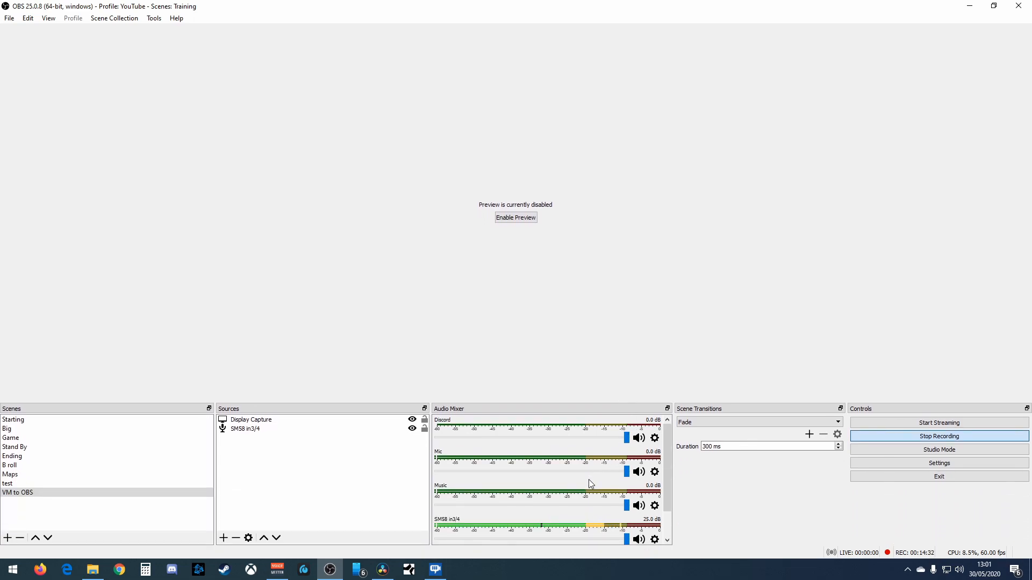
right_click(588, 480)
click(624, 432)
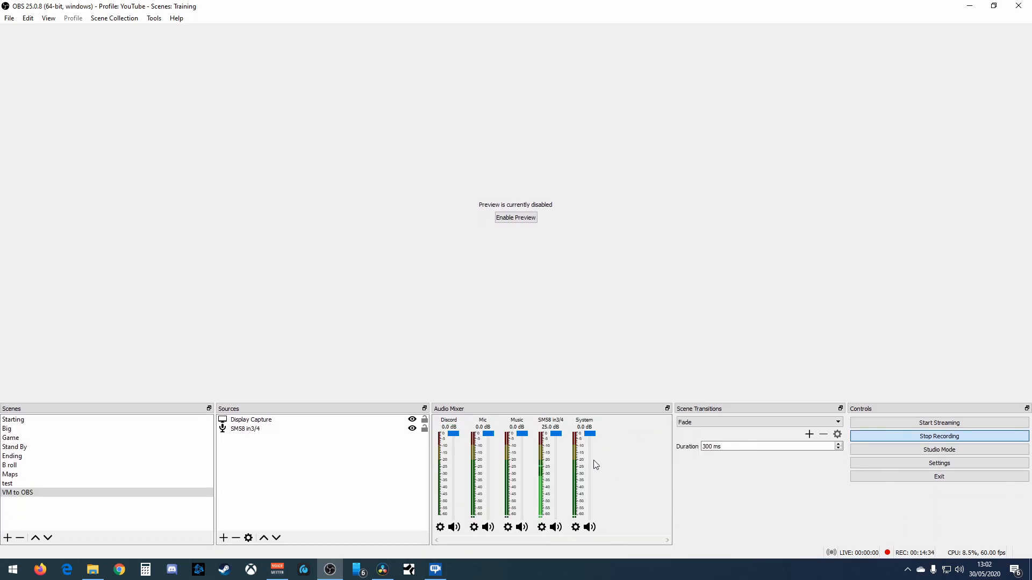
drag(609, 402, 610, 415)
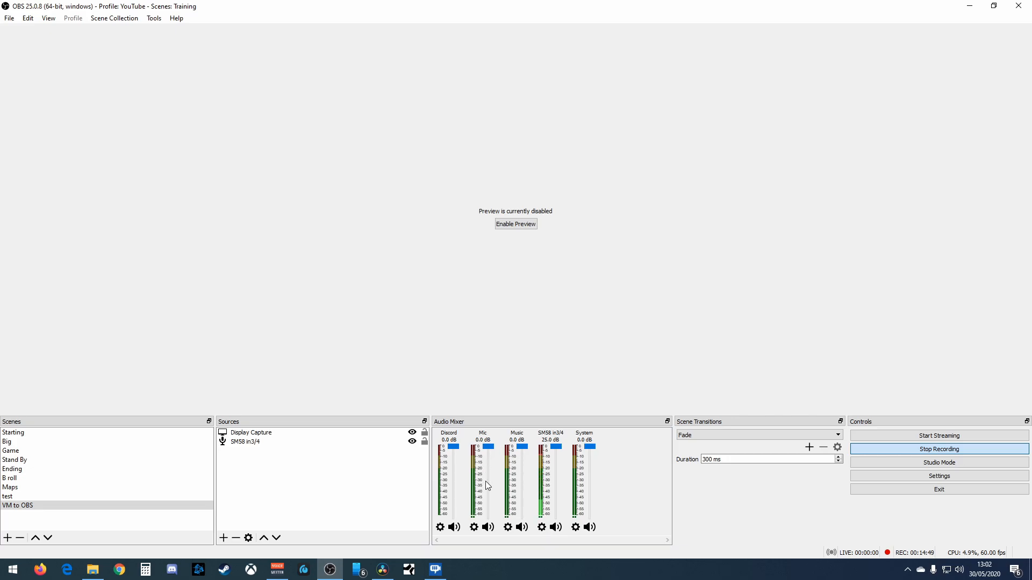
- In the advanced audio properties, remove Mic, Music and System from track 1
click(475, 531)
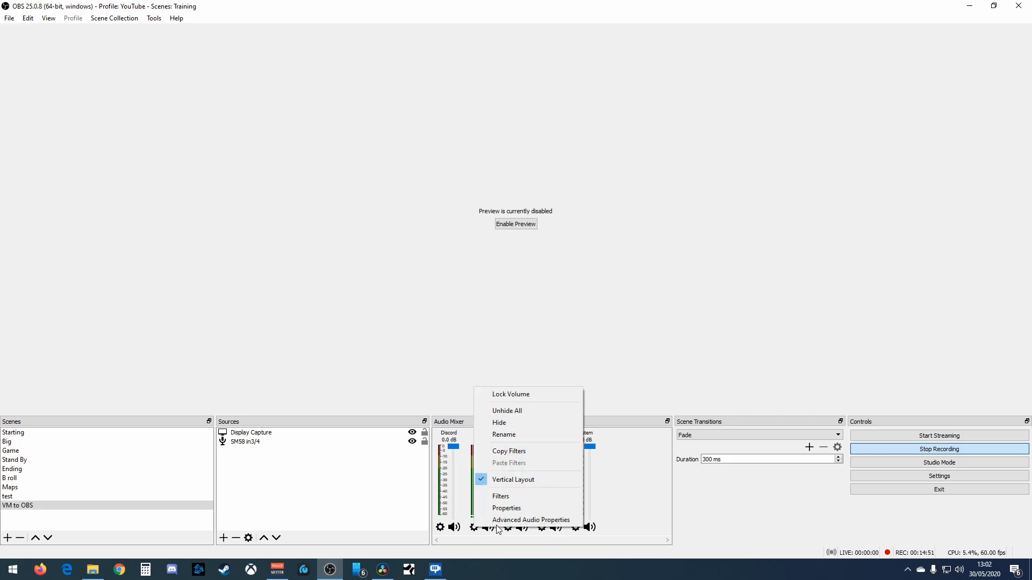
click(498, 524)
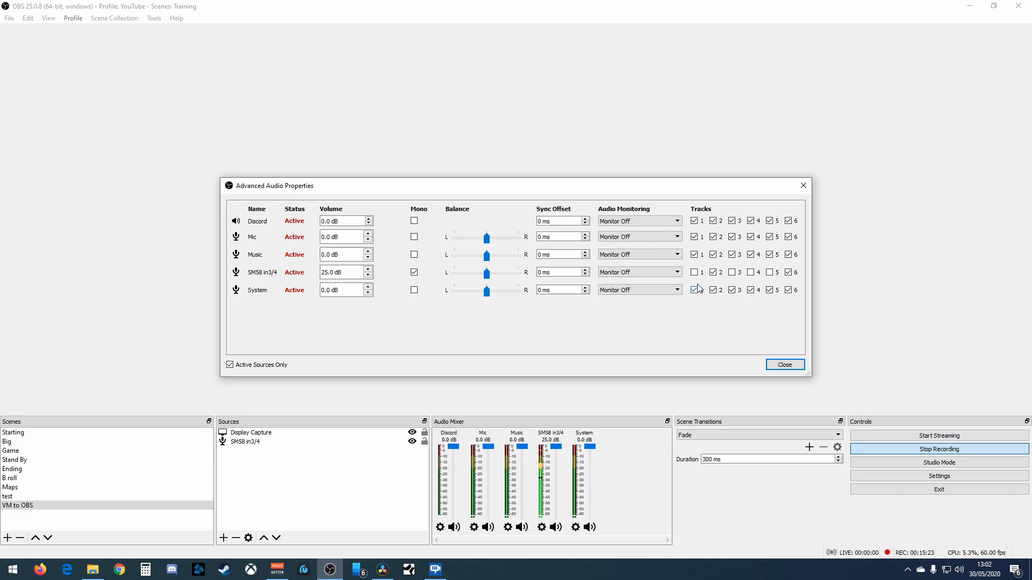
click(693, 237)
click(694, 255)
click(694, 290)
- Remove Discord from tracks 2 to 5 and Mic from tracks 3 to 5
click(713, 221)
click(732, 221)
click(751, 221)
click(769, 221)
click(732, 237)
click(751, 237)
click(771, 239)
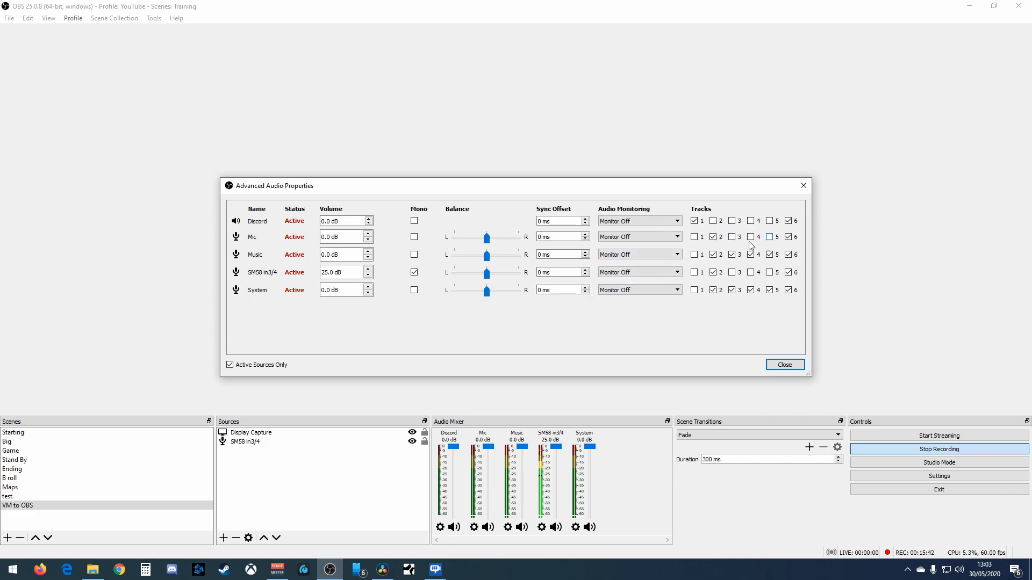
- Remove Music from tracks 2, 4 and 5 and System from tracks 2, 3 and 5, then close the audio properties
click(713, 255)
click(751, 256)
click(770, 256)
click(714, 292)
click(732, 291)
click(771, 291)
click(785, 364)
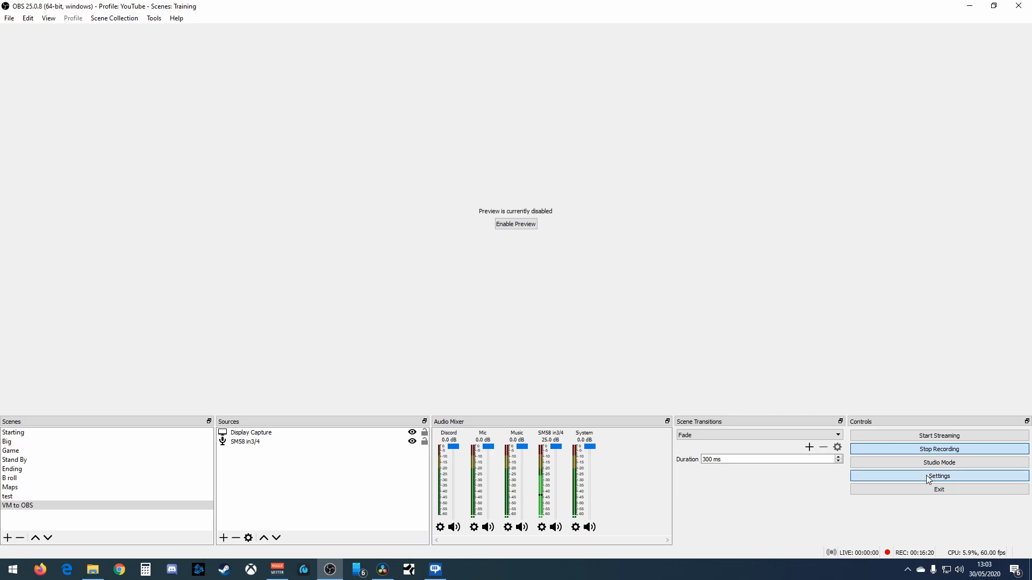
- Review the audio track selections in the streaming and recording output settings
click(936, 476)
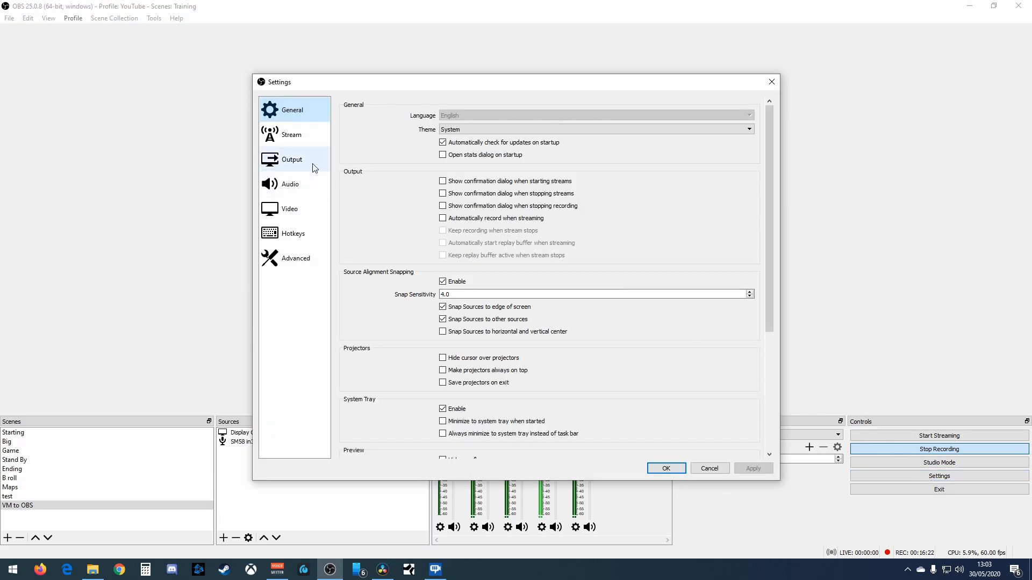
click(299, 161)
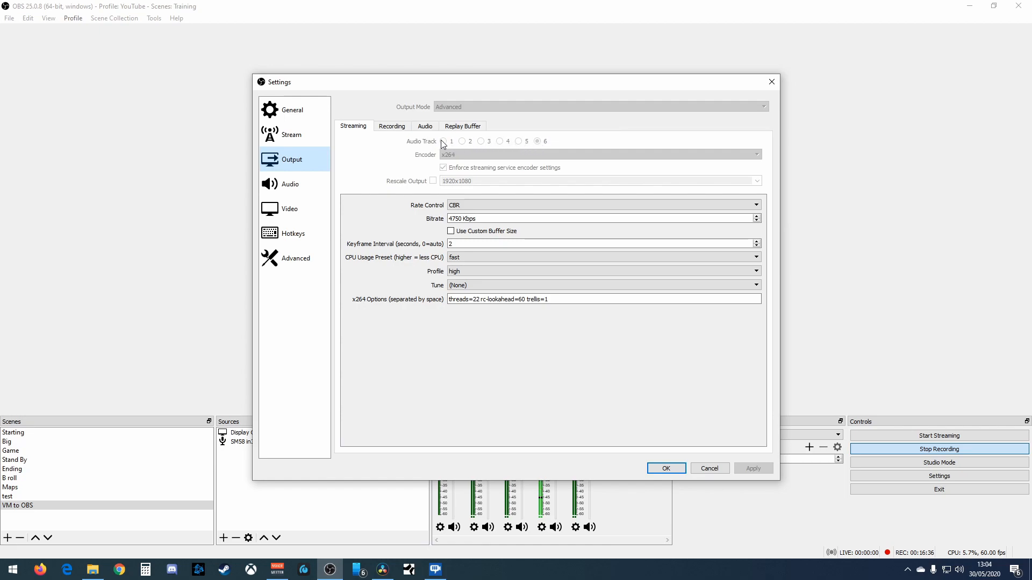
click(401, 129)
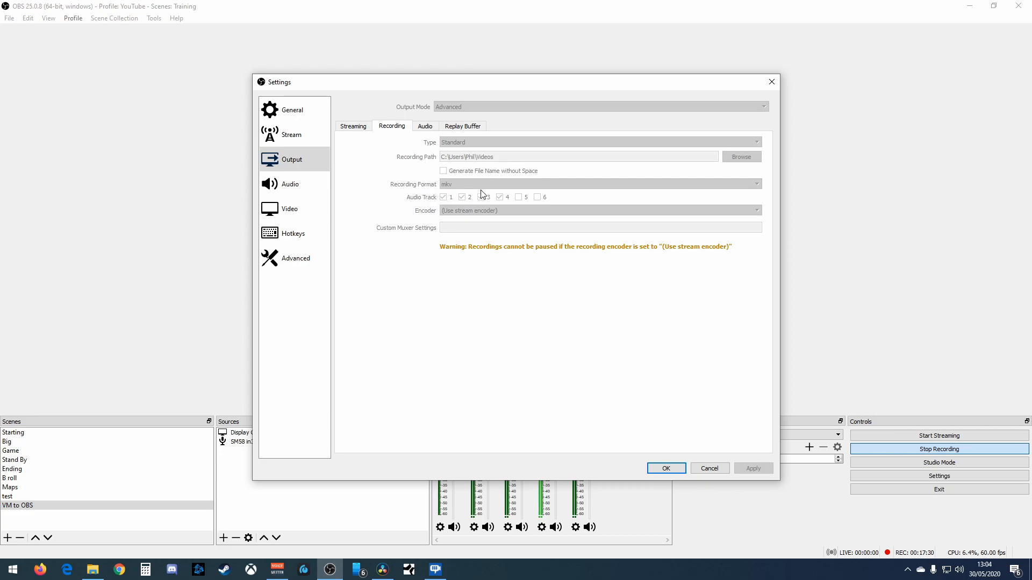
click(499, 196)
click(667, 467)
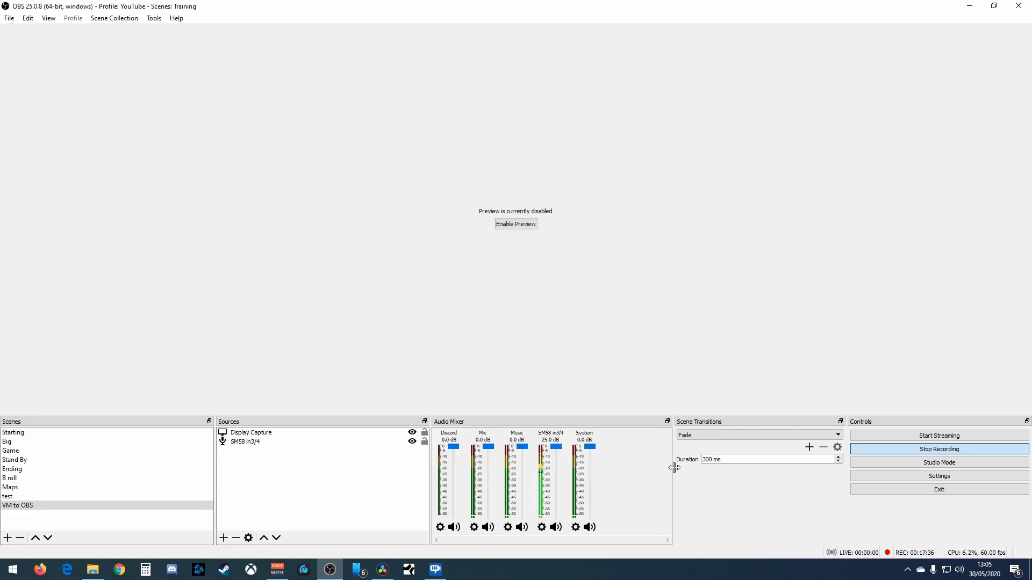
- Review the track assignments in the advanced audio properties, then check Voicemeeter
click(541, 527)
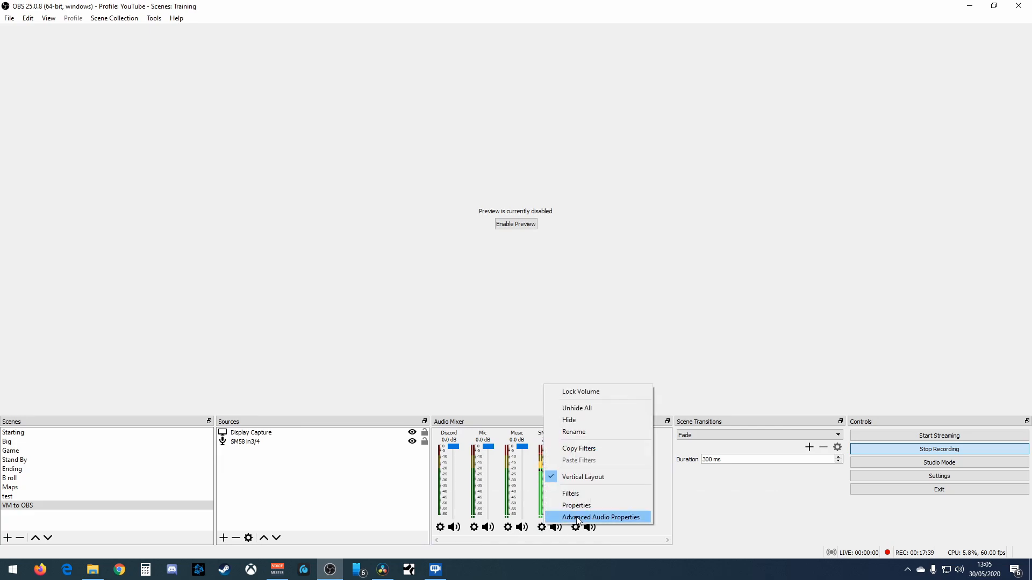
click(579, 518)
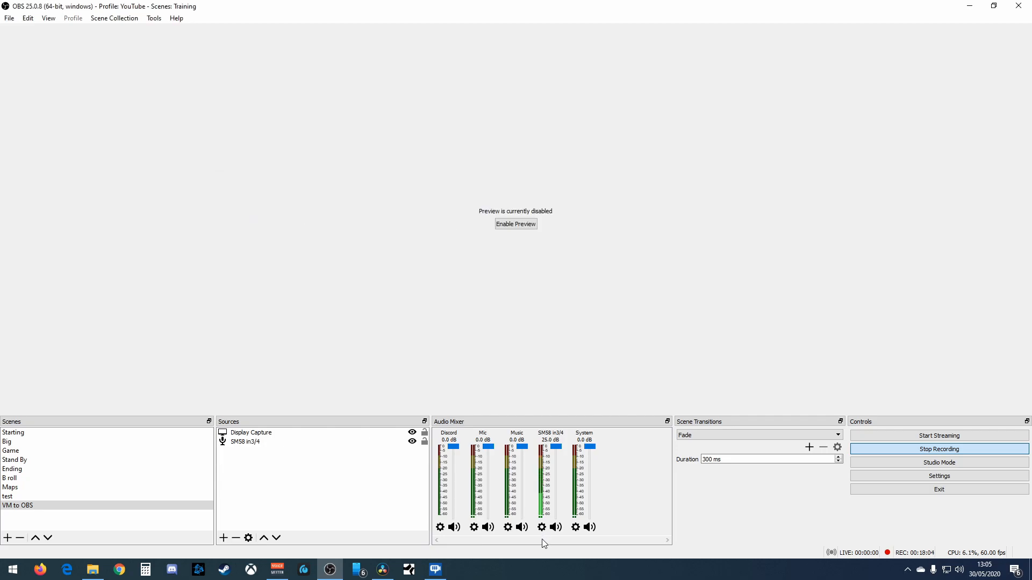
click(277, 569)
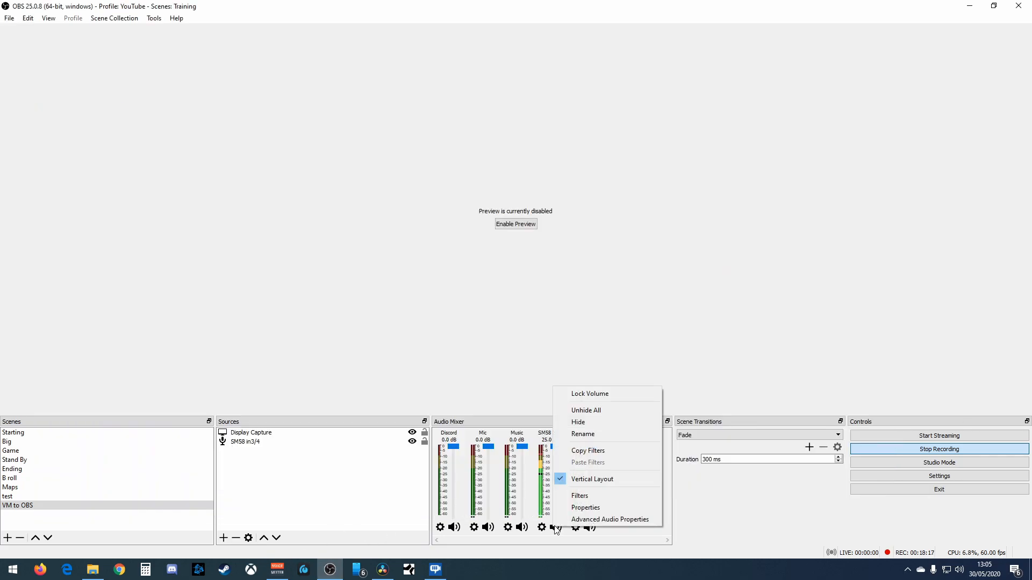
- Examine the audio filters on the SM58 in3/4 source, including the Compressor settings
click(582, 497)
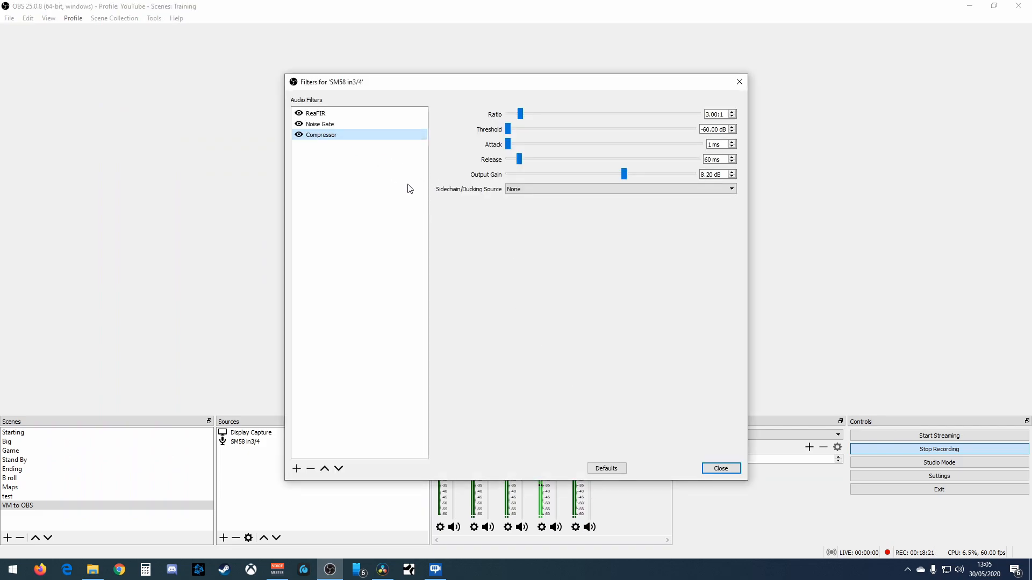
click(720, 471)
right_click(553, 528)
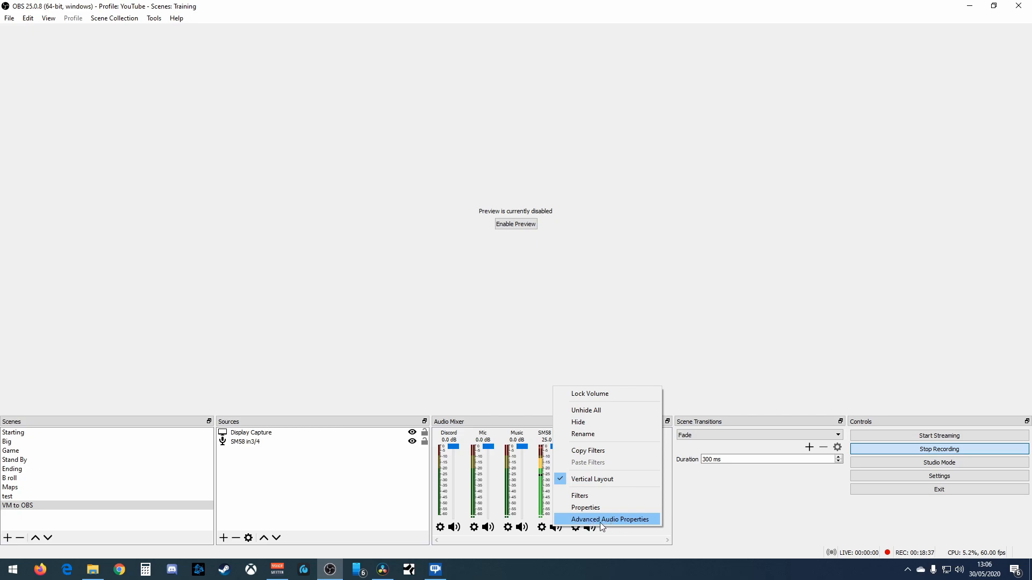
click(579, 496)
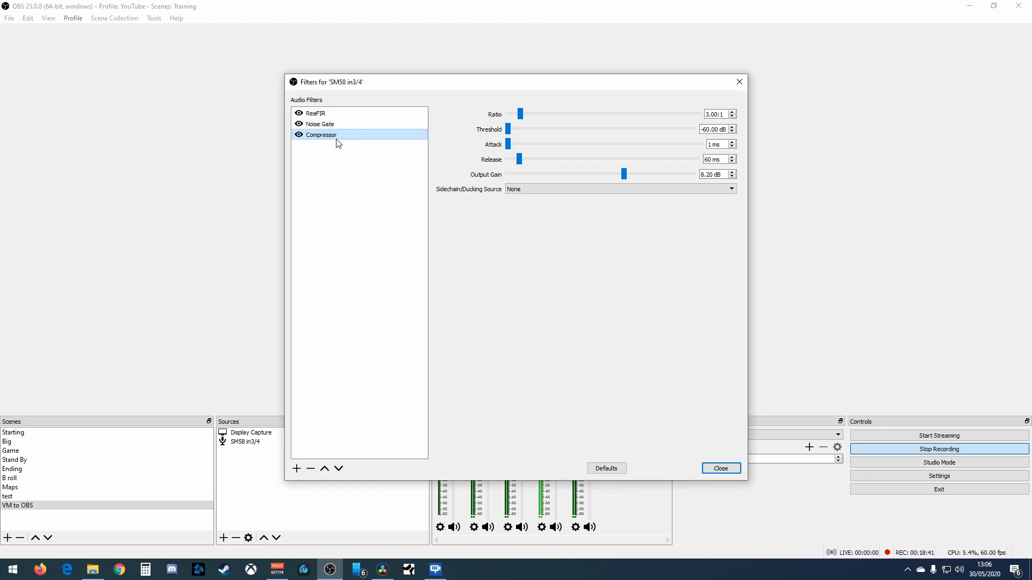
key(Escape)
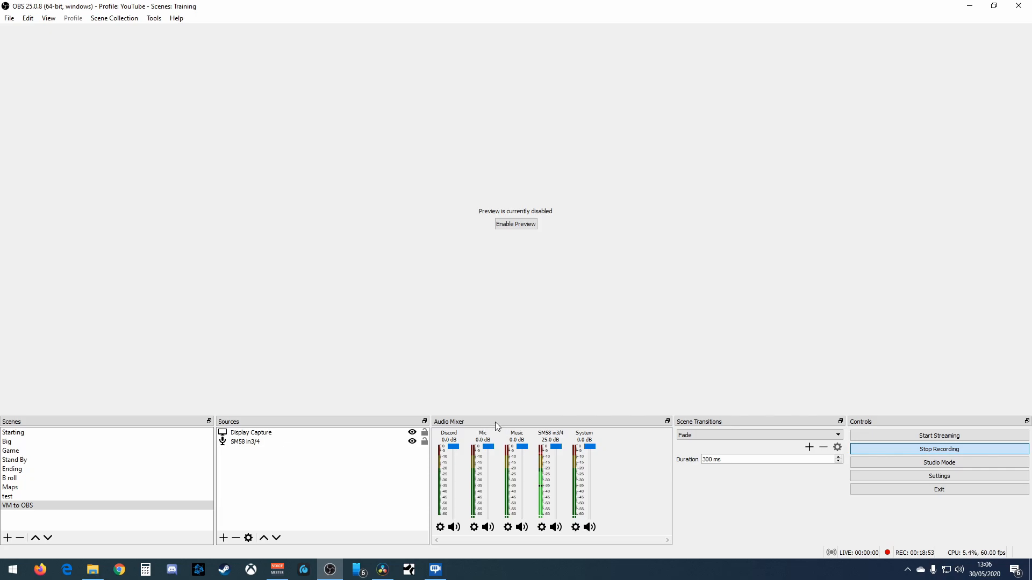
- Set all desktop and mic/auxiliary audio devices to Disabled in the audio settings and apply the change
click(910, 476)
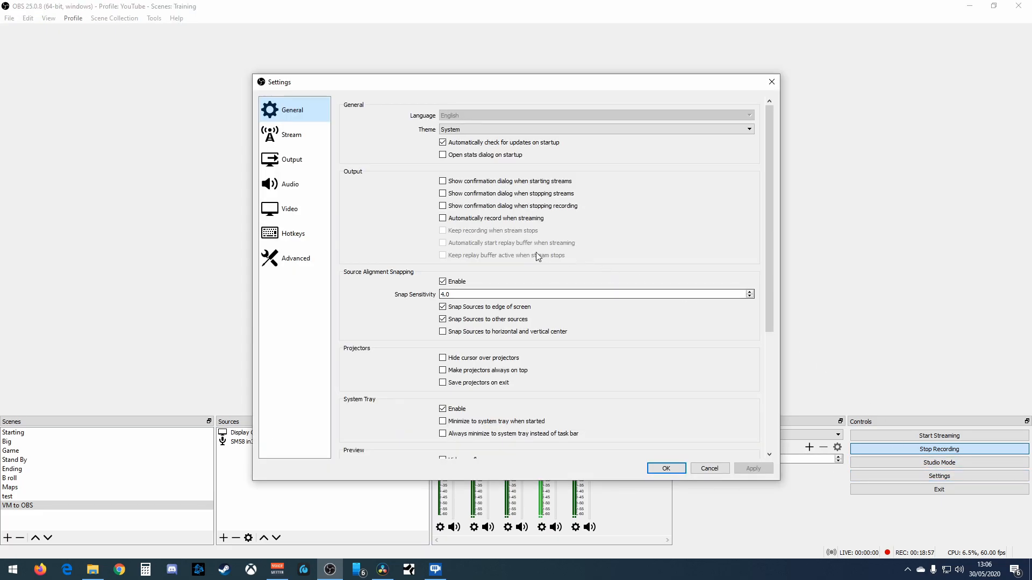
click(326, 185)
click(473, 157)
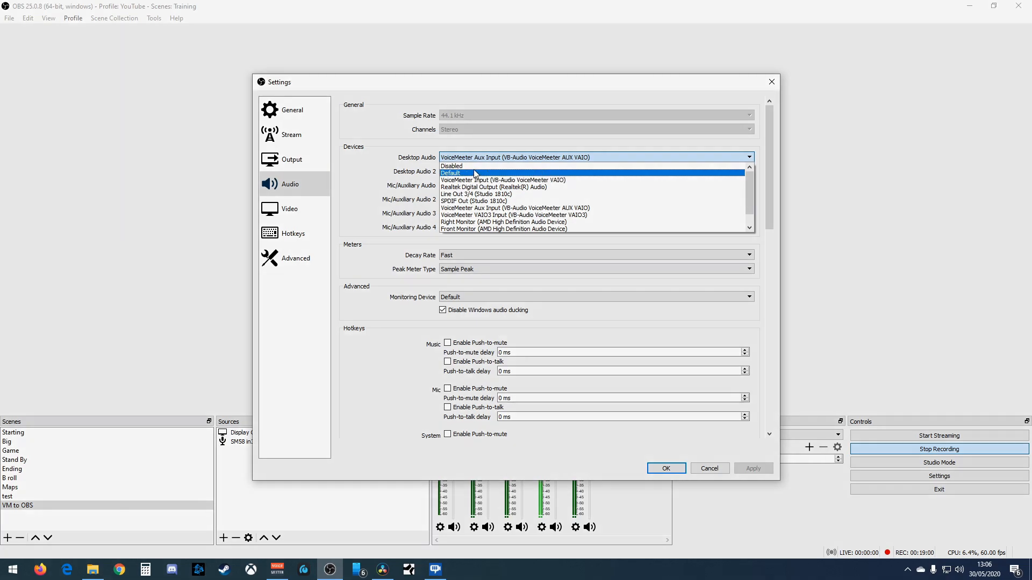
click(473, 167)
click(472, 172)
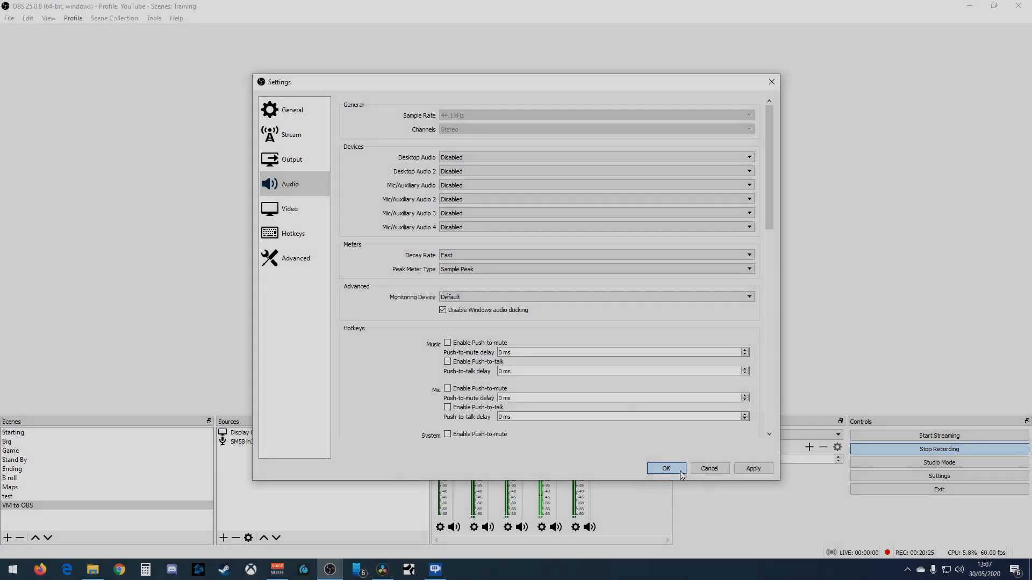
click(678, 471)
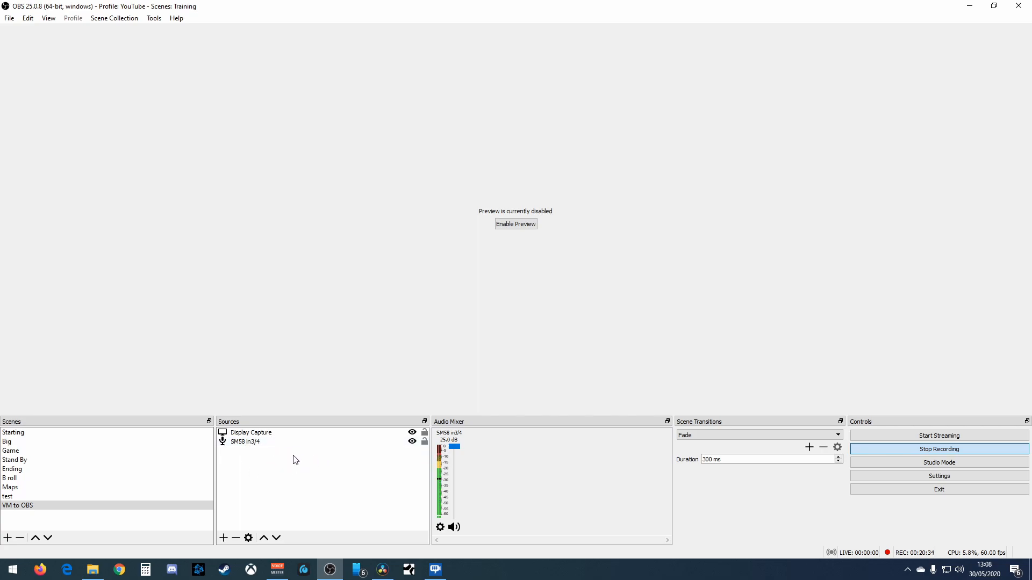
- Add a new Audio Input Capture source using the VoiceMeeter Output (VB-Audio VoiceMeeter VAIO) device
click(223, 537)
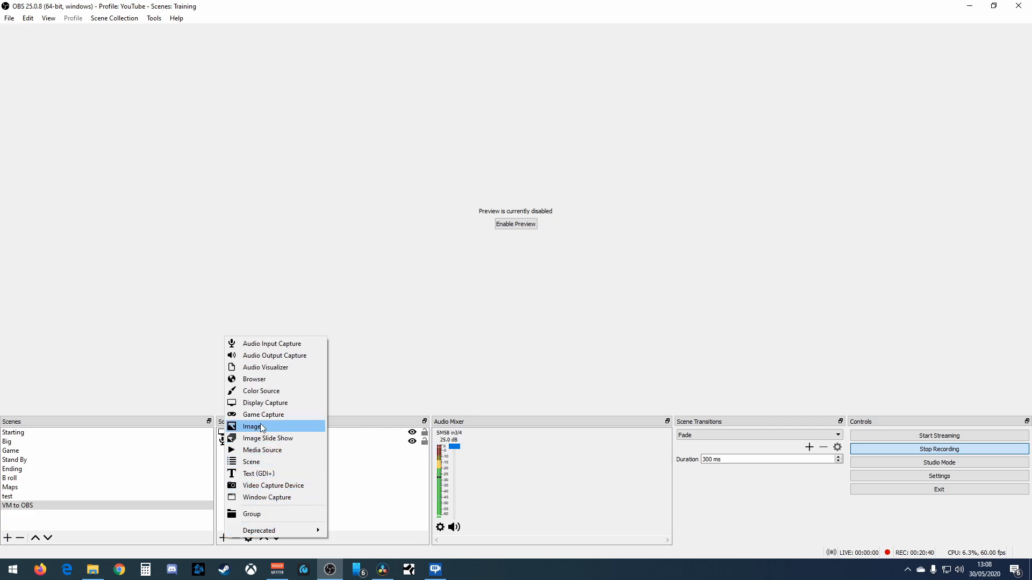
click(261, 348)
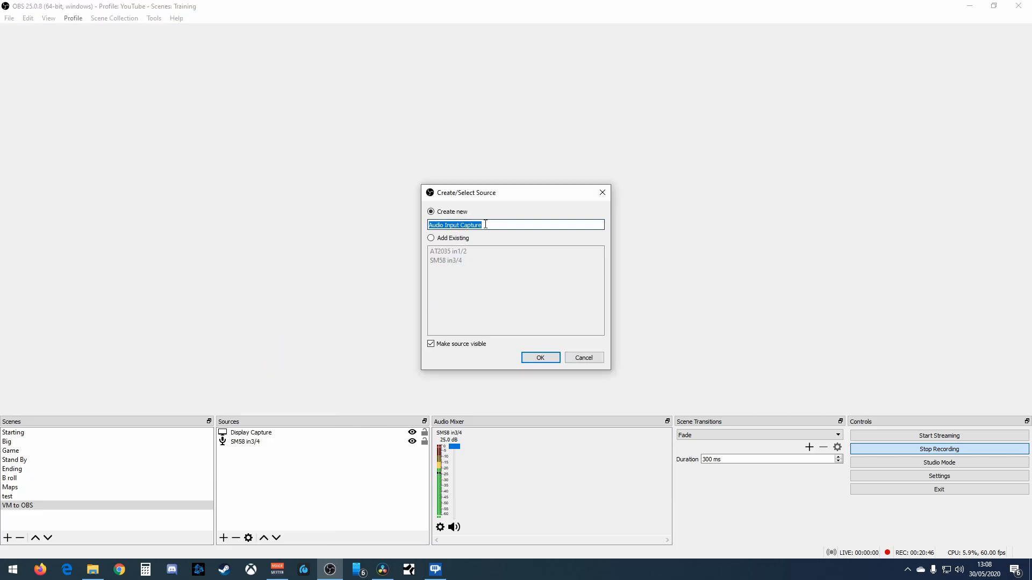
key(Return)
click(435, 146)
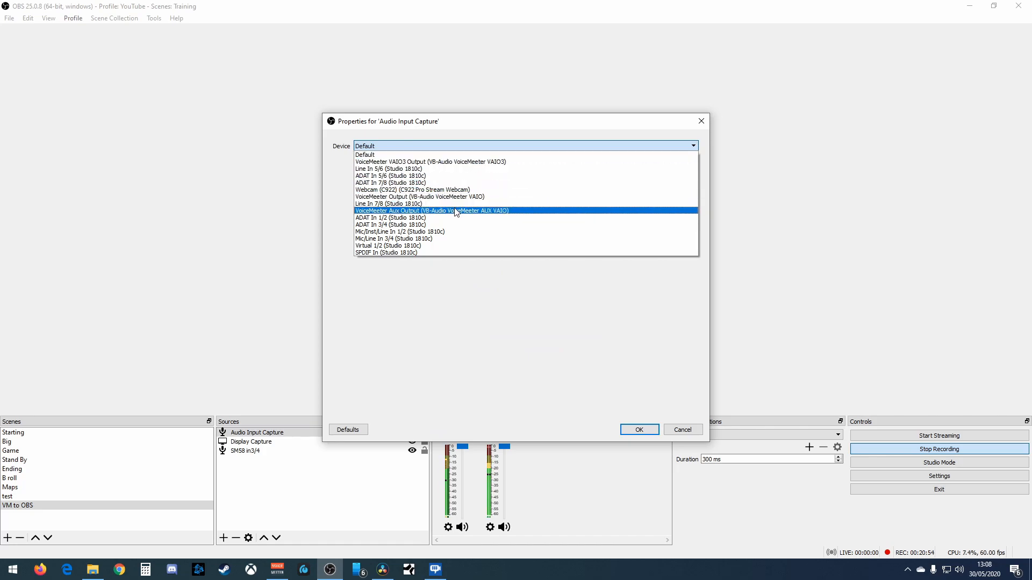
click(417, 197)
click(640, 430)
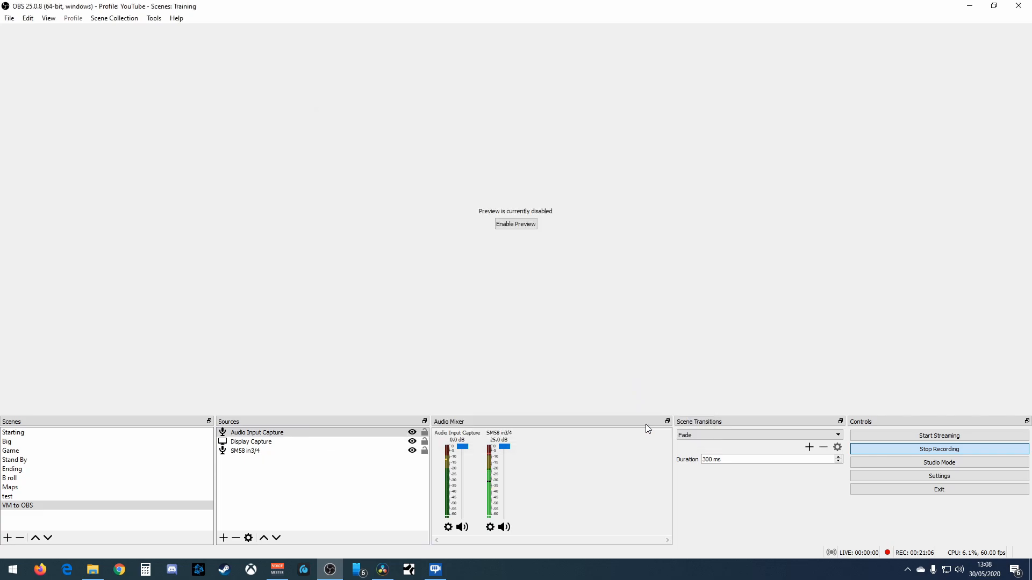
- Rename the Audio Input Capture source as "System demo"
right_click(263, 432)
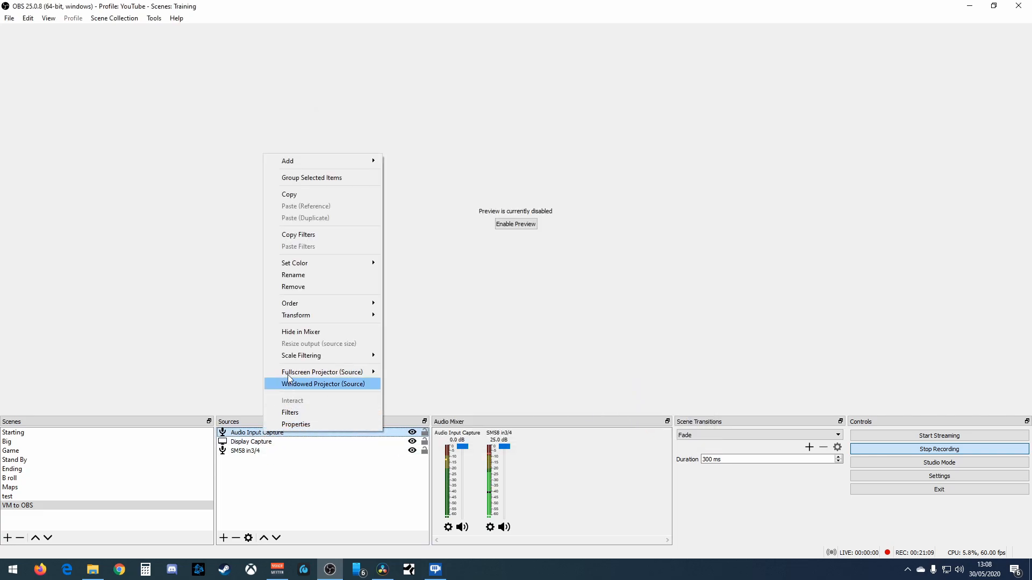
click(299, 275)
text(S)
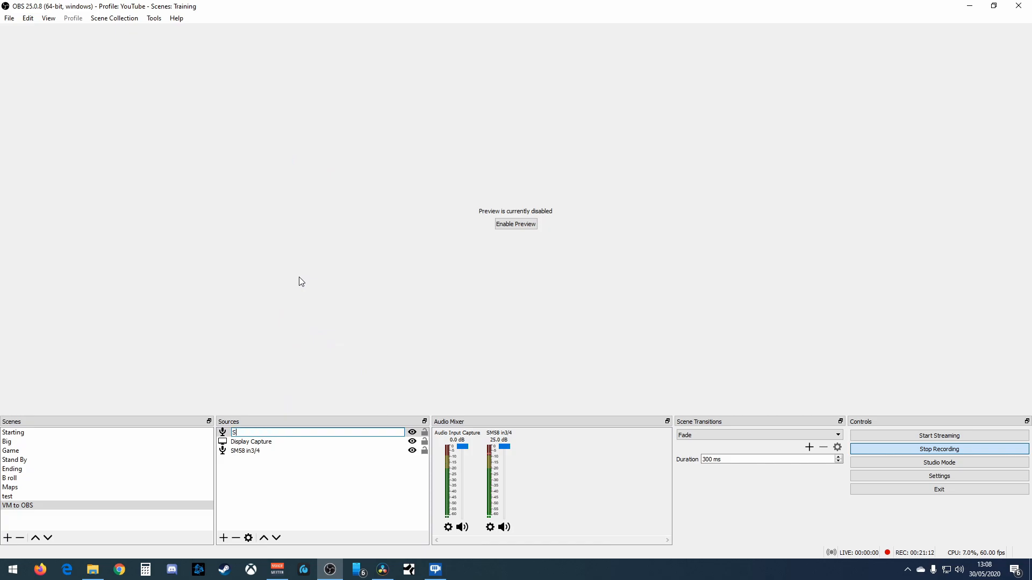
text(ystem demo)
key(Return)
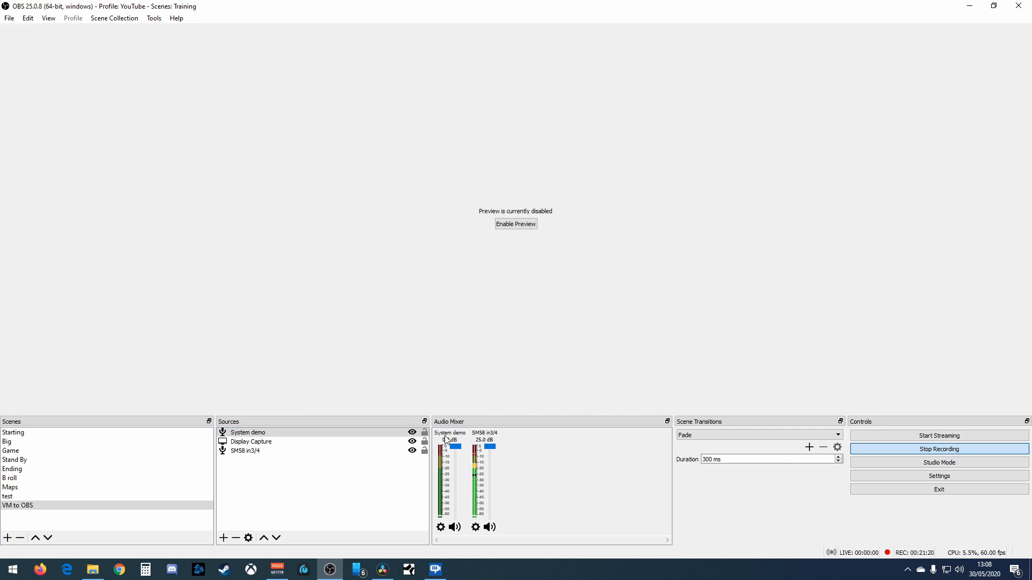
- Add an Audio Output Capture source named "Discord demo" using the VoiceMeeter Aux Input (VB-Audio VoiceMeeter AUX VAIO) device
click(224, 538)
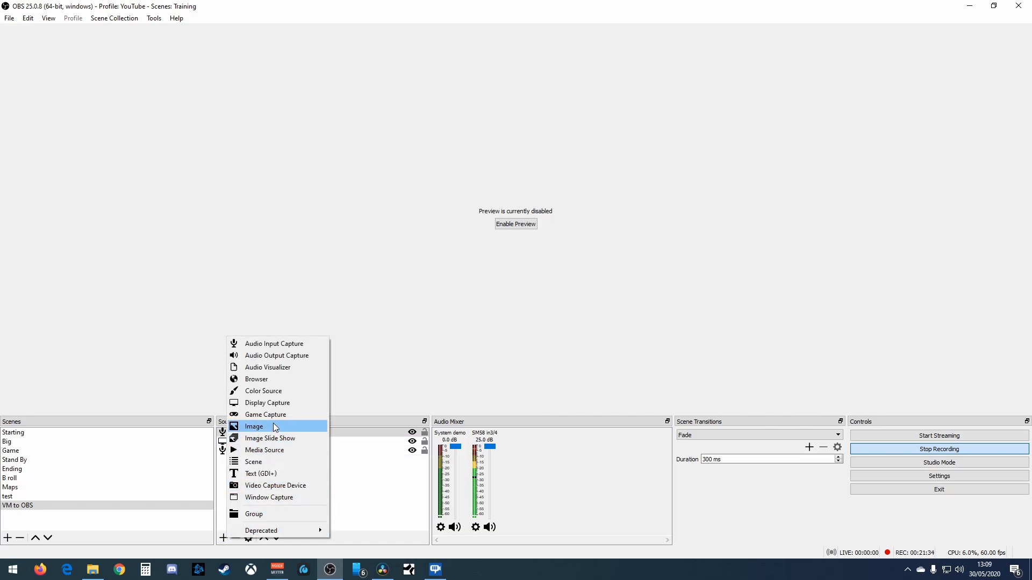
click(275, 355)
text(Discord demo)
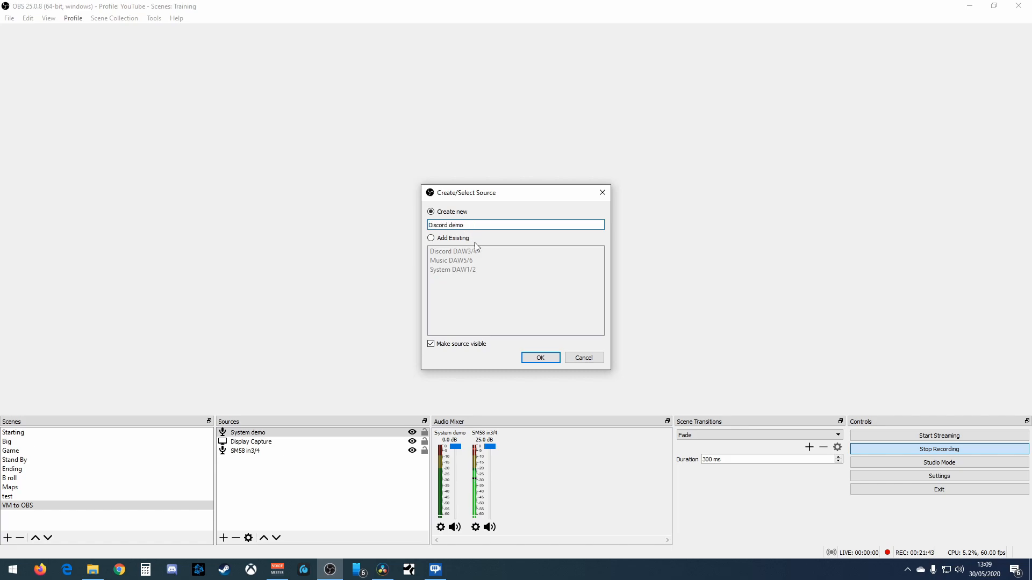
click(538, 356)
click(436, 147)
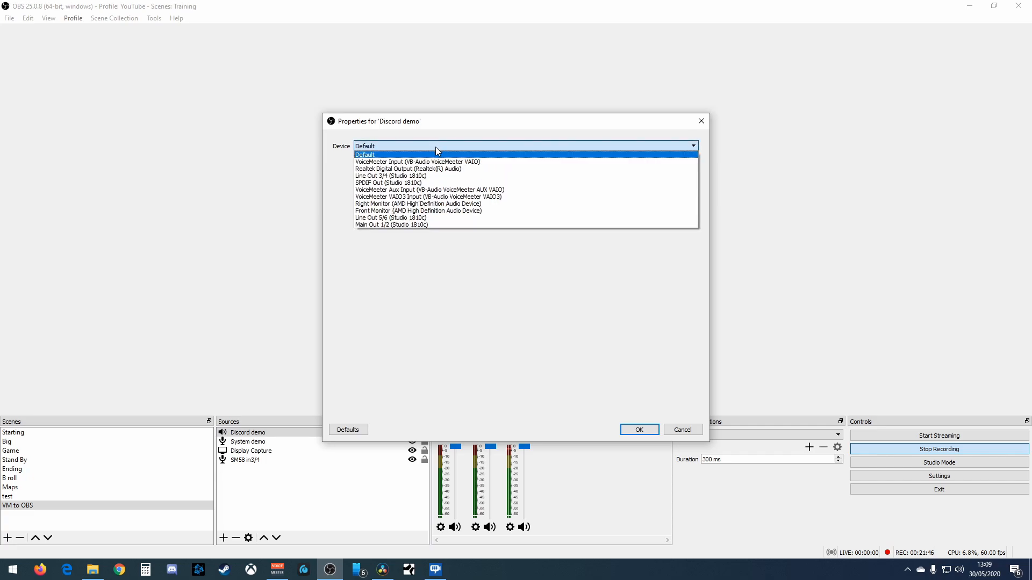
click(440, 190)
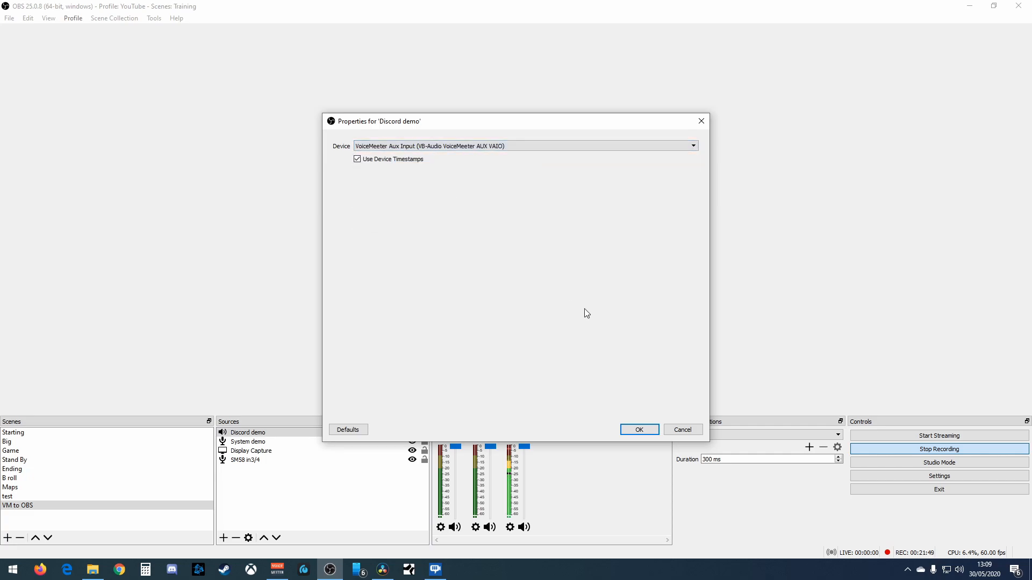
click(649, 432)
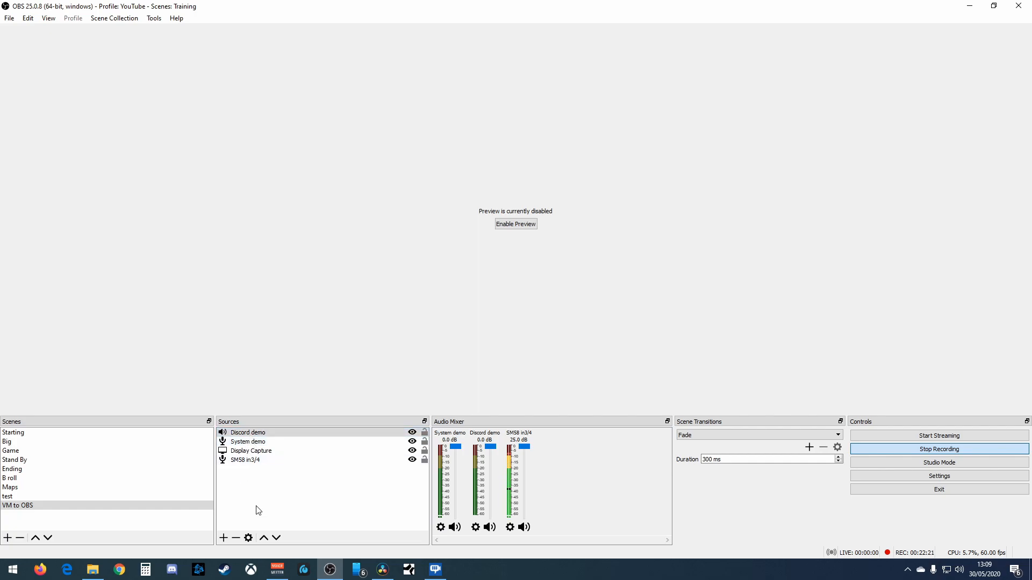
- Add audio input capture sources named "Mic Demo" and "Music Demo" to the VM to OBS scene, then select System demo
click(223, 538)
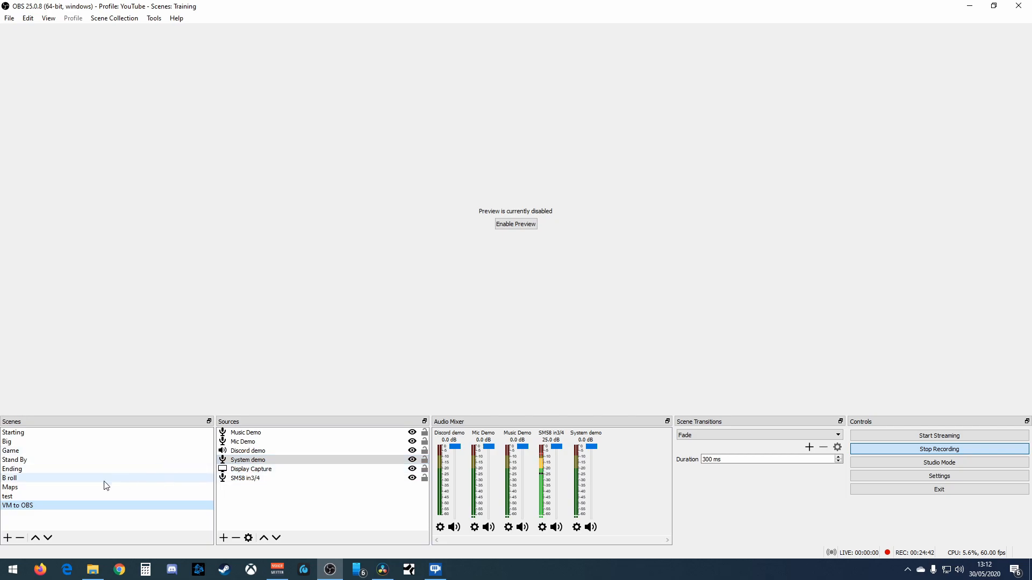
click(247, 459)
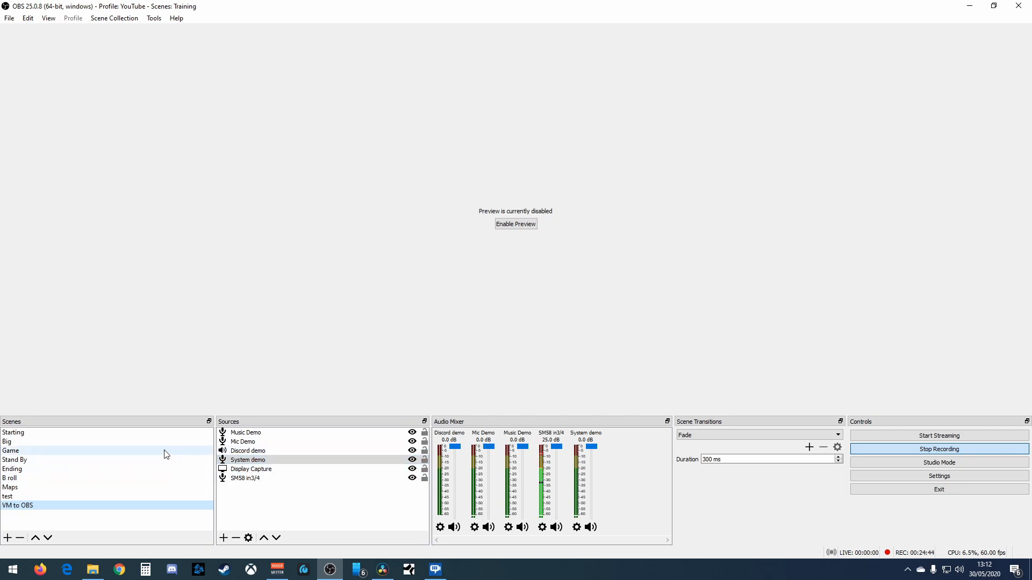